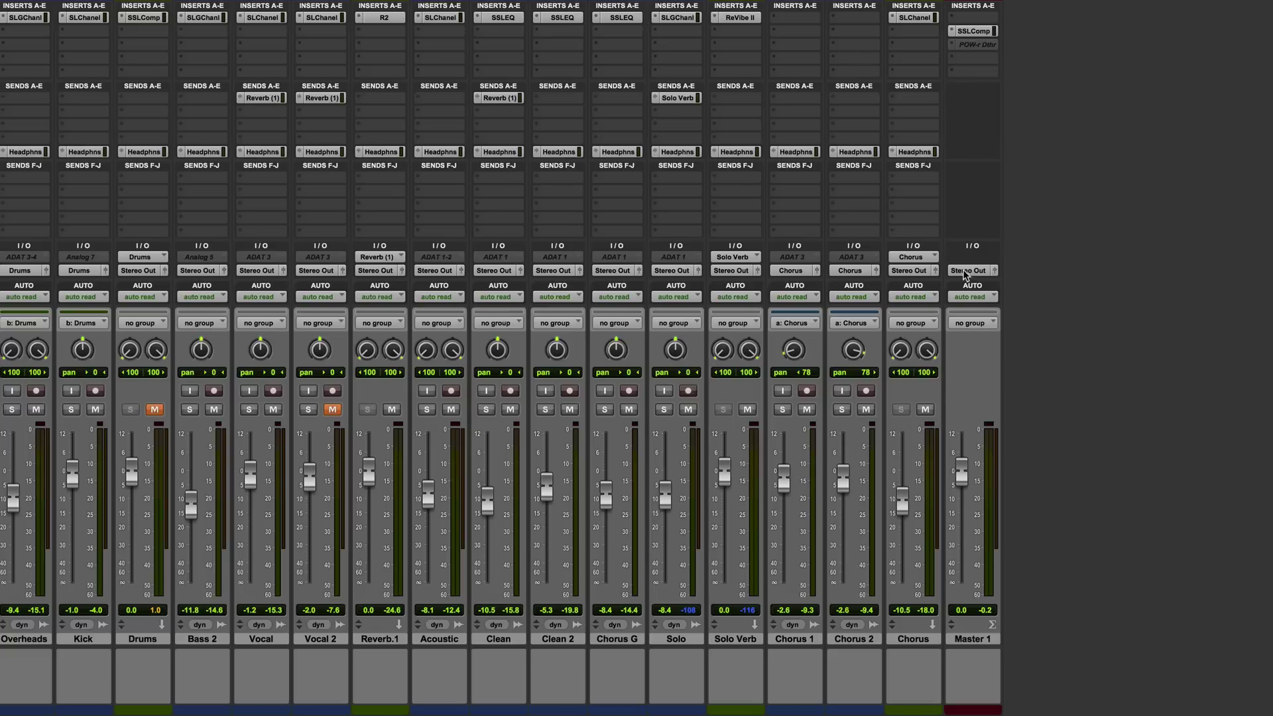
# Step: Keep Master 1's output routed to Stereo Out
pyautogui.click(1204, 277)
pyautogui.moveTo(1007, 275)
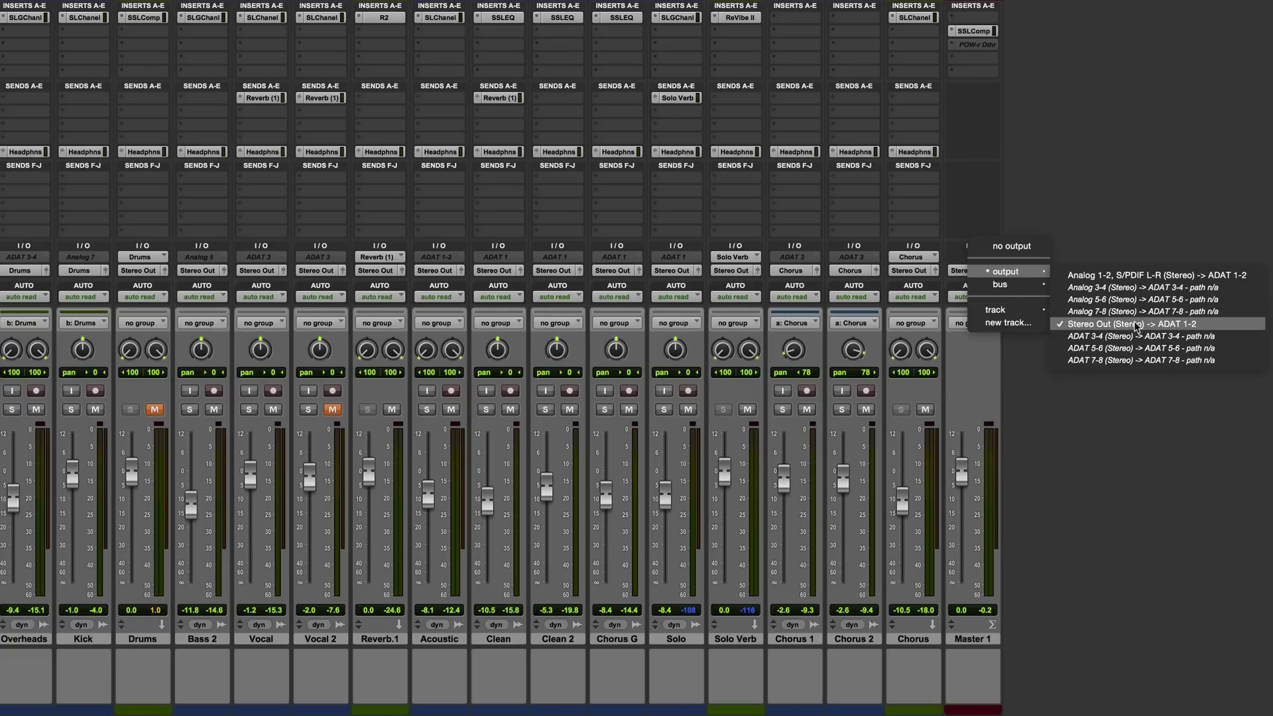
pyautogui.click(1147, 469)
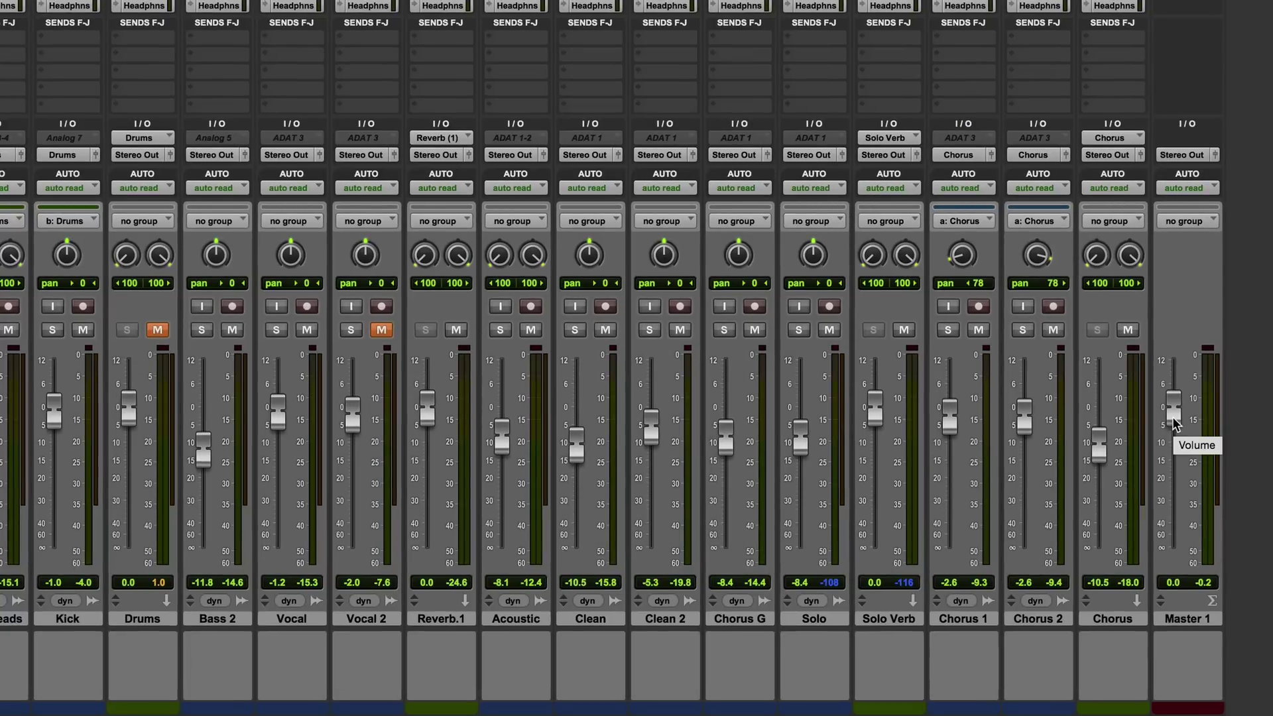
# Step: Play the mix, open Master 1's SSLComp insert, and lower Master 1 to -4.1
pyautogui.press('space')
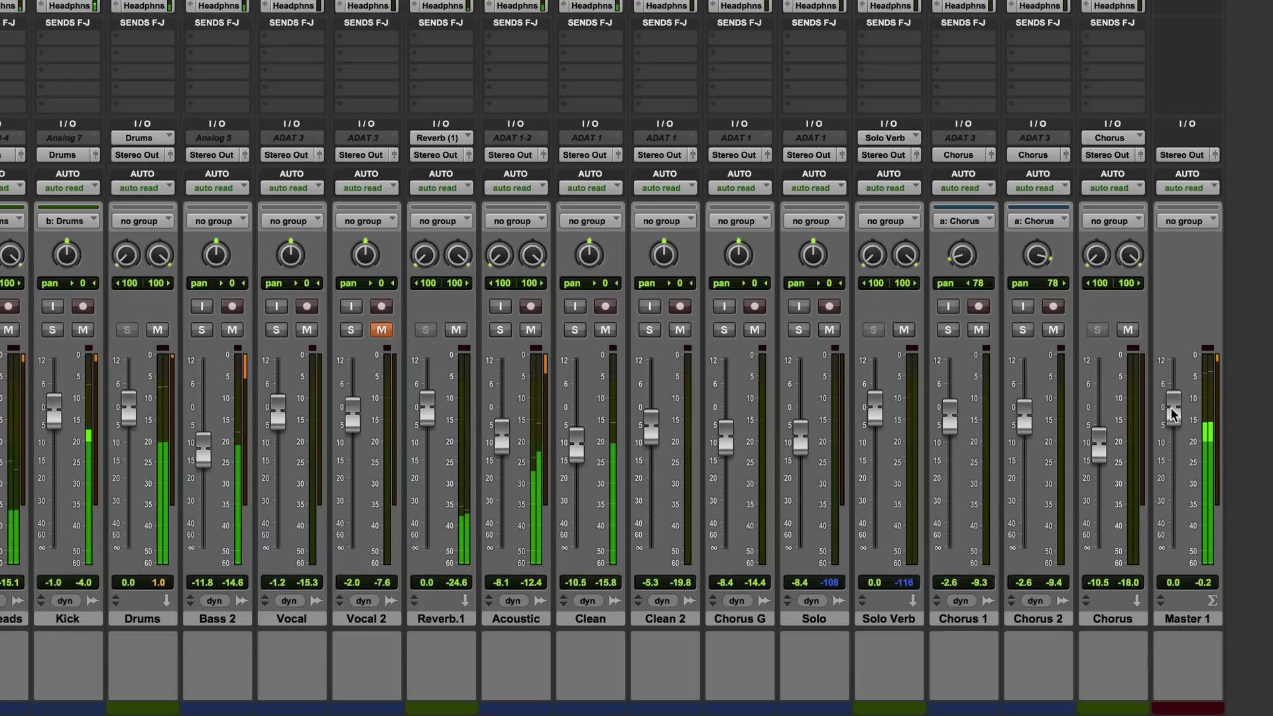
pyautogui.moveTo(1171, 407); pyautogui.dragTo(1172, 475)
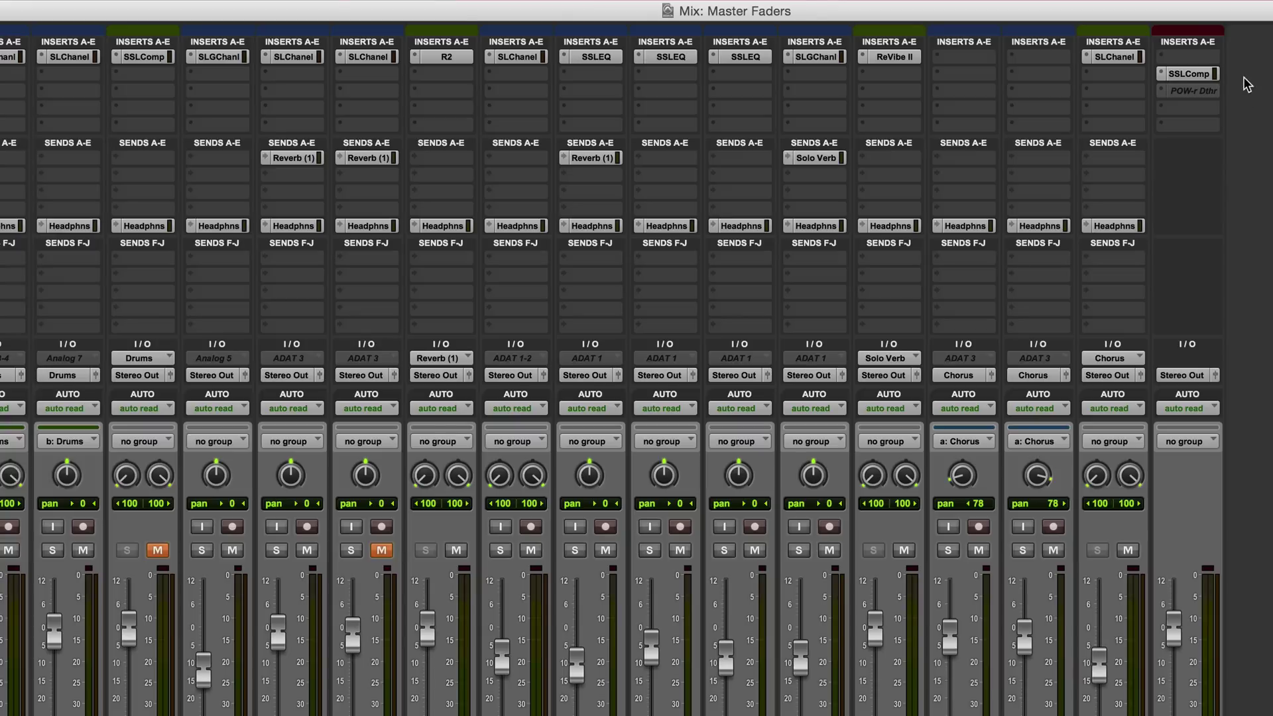
pyautogui.click(1195, 73)
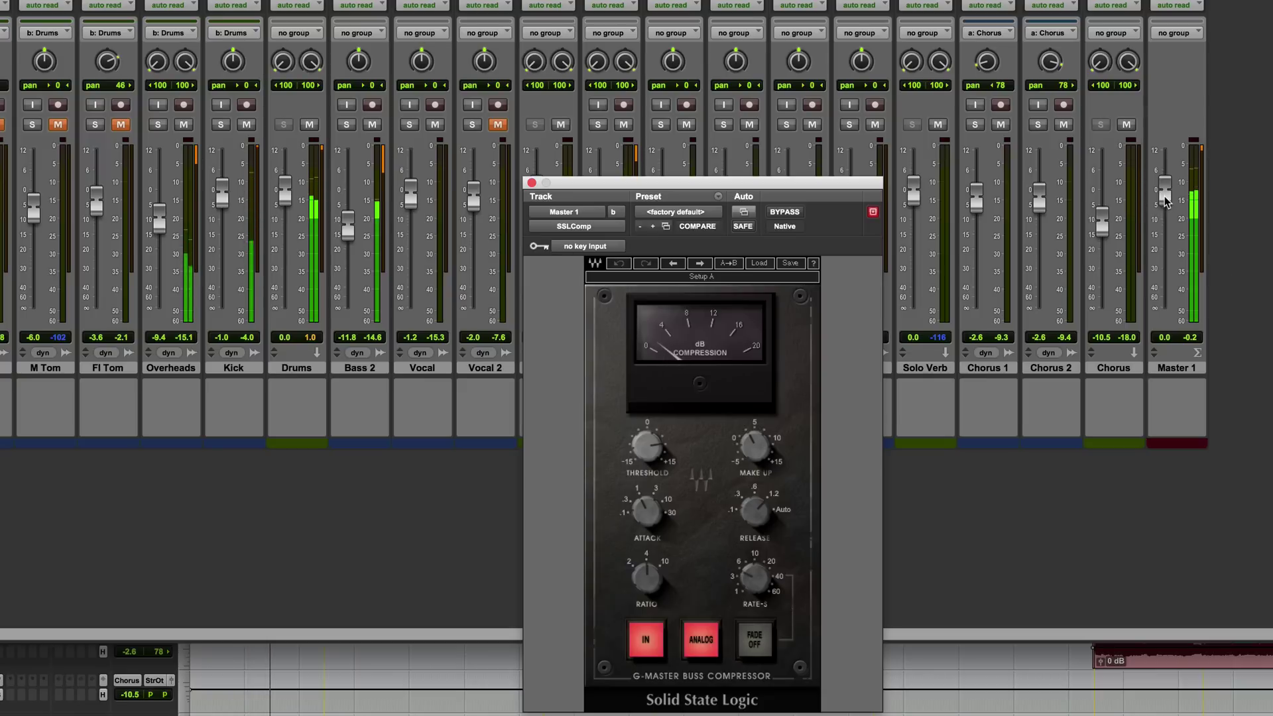
pyautogui.moveTo(1165, 192)
pyautogui.mouseDown()
pyautogui.moveTo(1168, 276)
pyautogui.moveTo(1166, 170)
pyautogui.mouseUp()
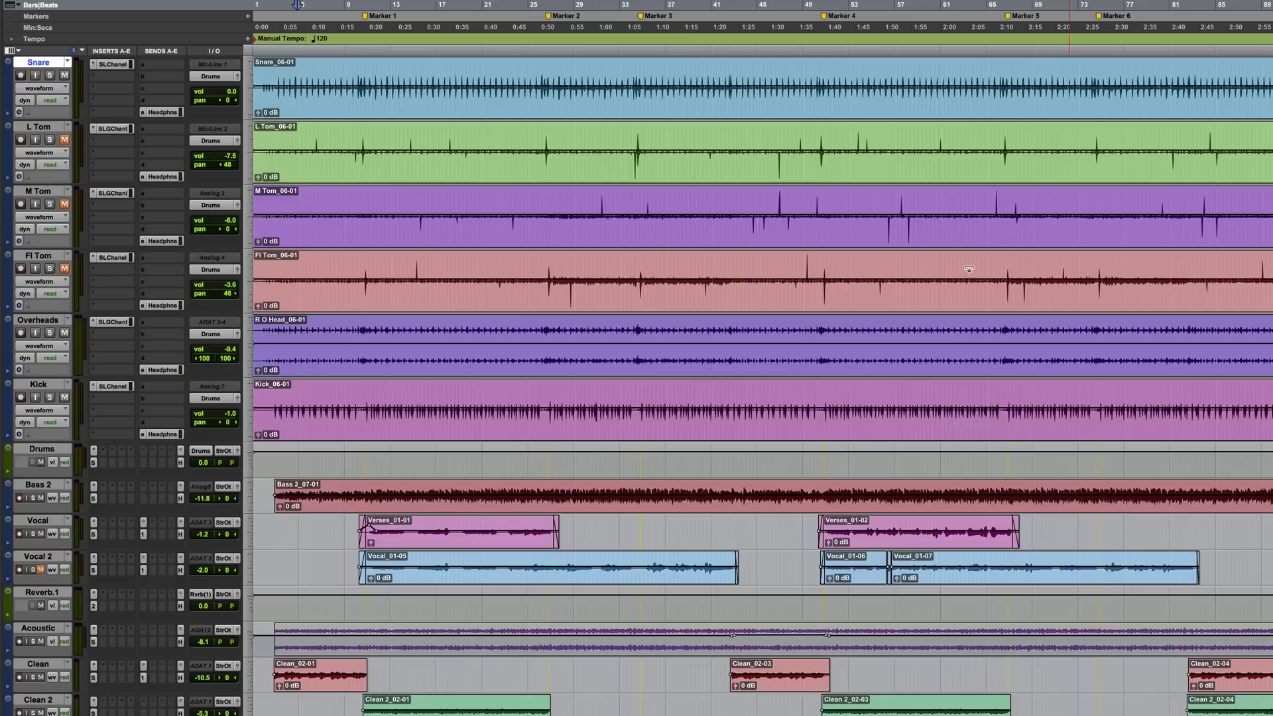
# Step: Solo Snare, open its E-Channel plug-in, and start playback
pyautogui.click(49, 76)
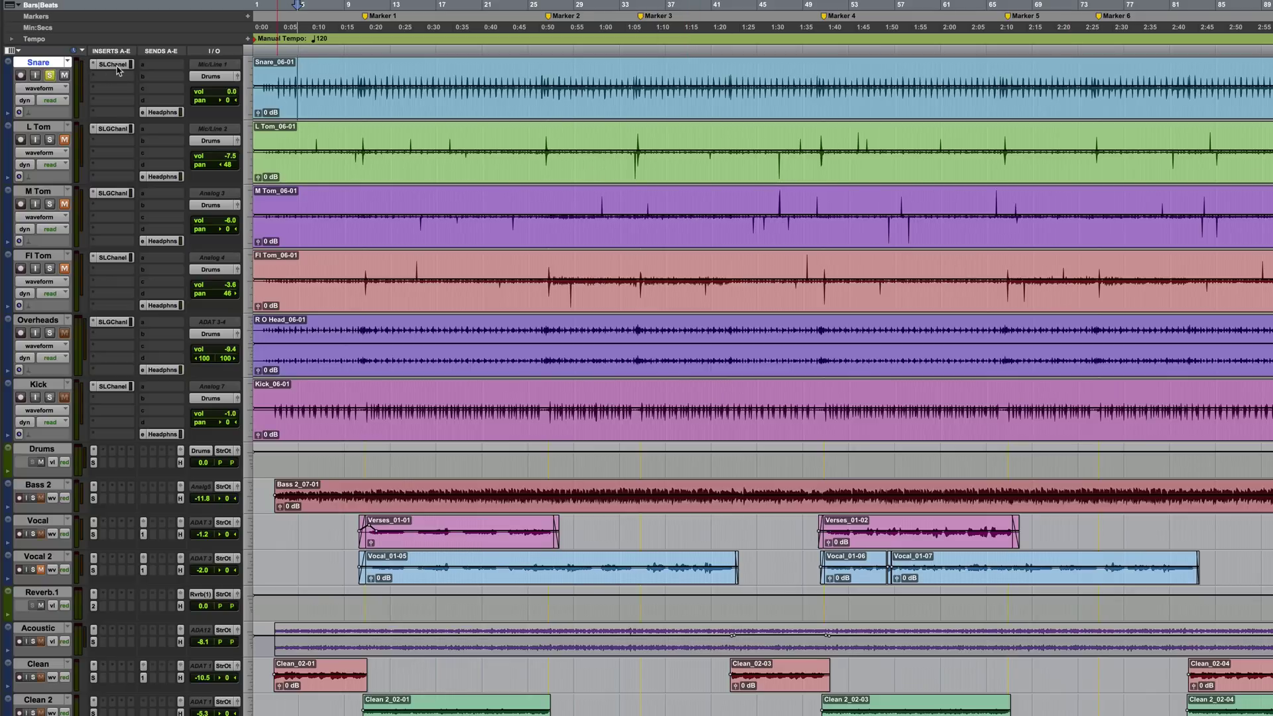
pyautogui.click(113, 64)
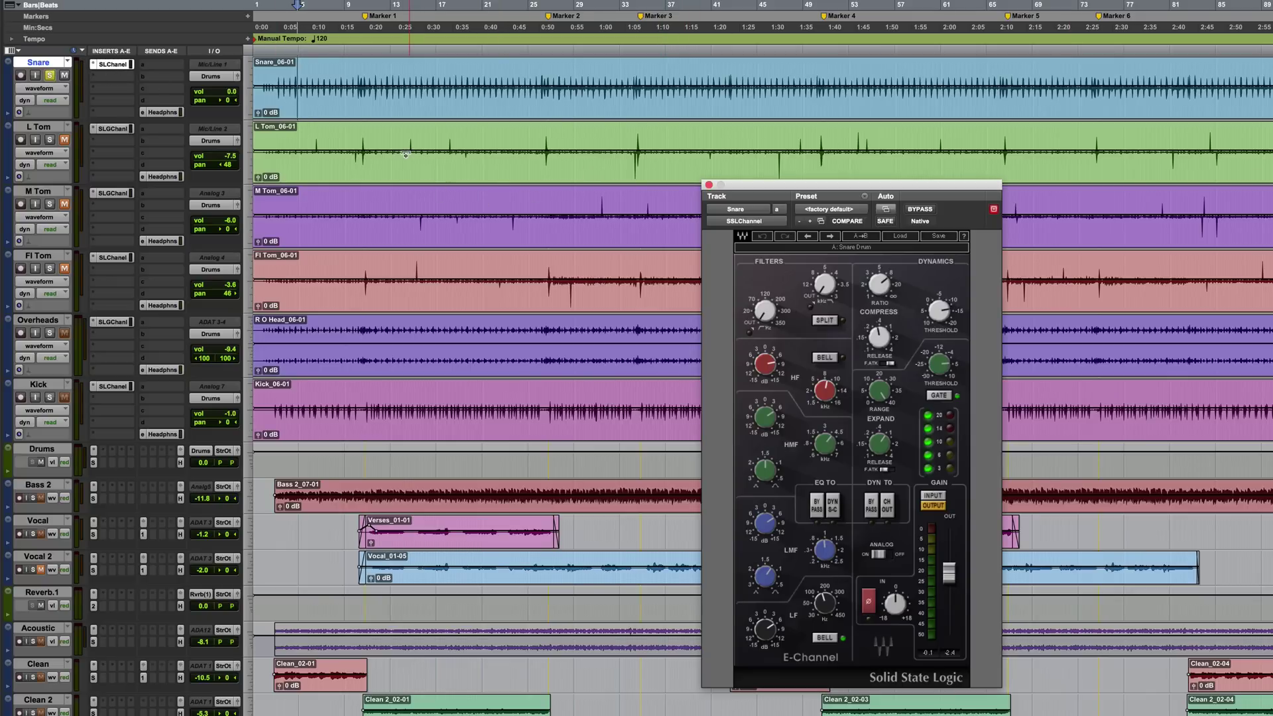
pyautogui.press('space')
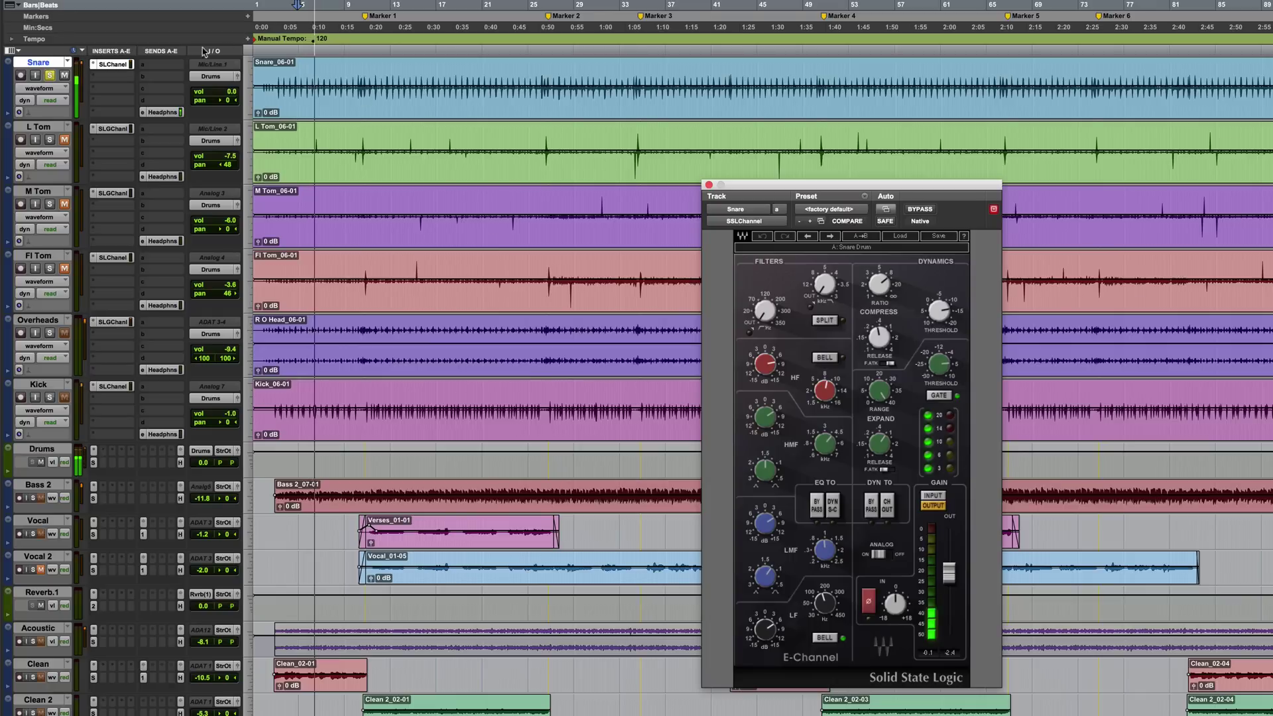
# Step: Open Snare's output window, lower its fader, then reset it to 0.0
pyautogui.click(236, 77)
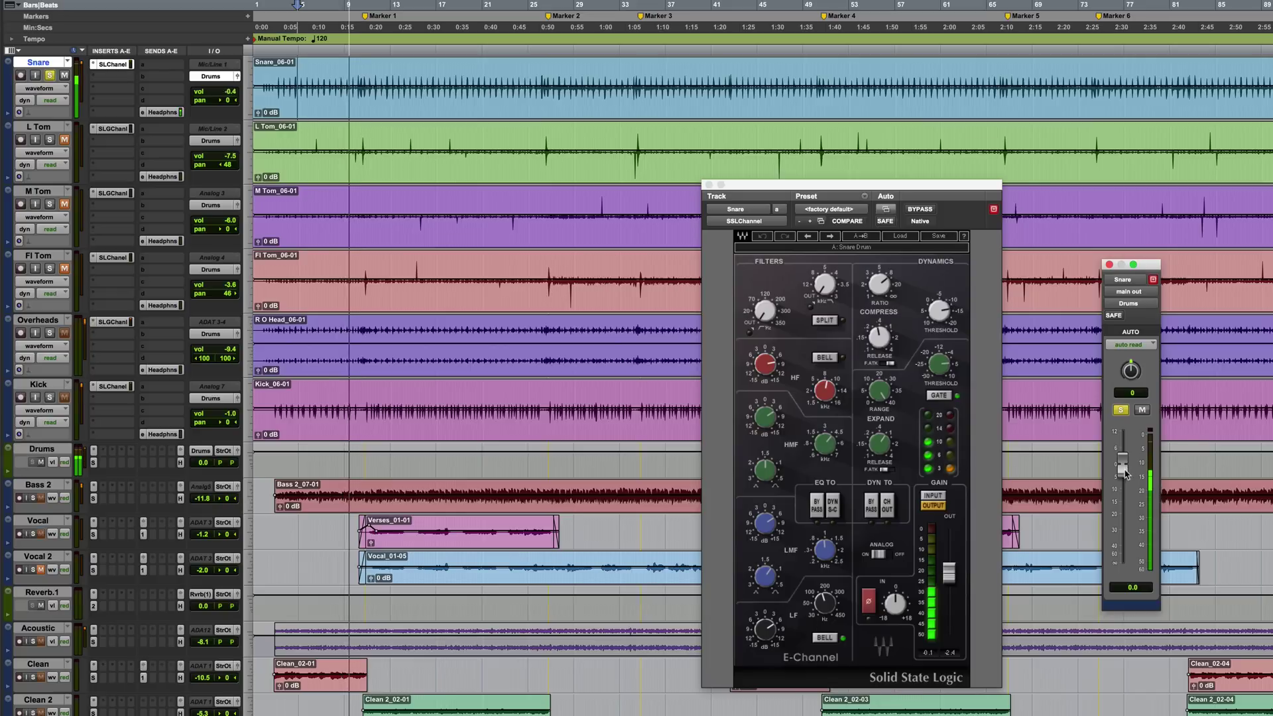
pyautogui.moveTo(1122, 466); pyautogui.dragTo(1125, 523)
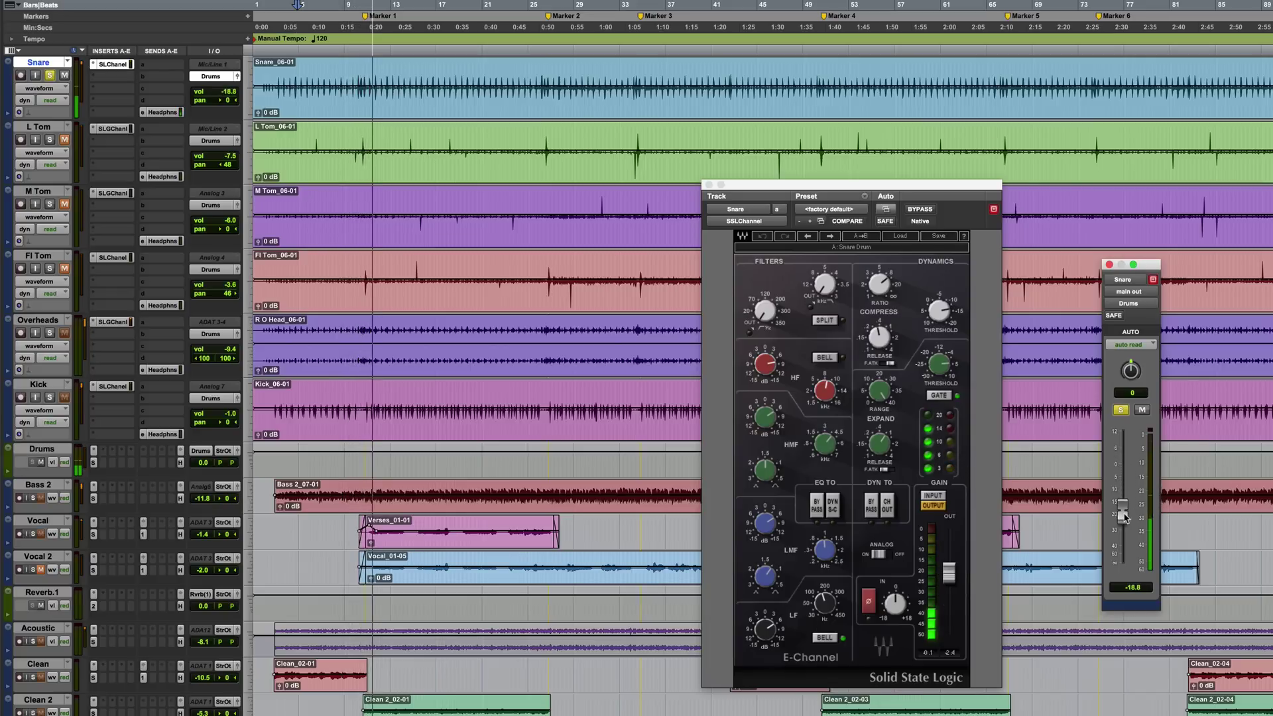
pyautogui.keyDown('alt'); pyautogui.click(1122, 515); pyautogui.keyUp('alt')
# Step: In the Mix window, close Snare's E-Channel and output windows, then open and close Master 1's POW-r Dither
pyautogui.press('super+equal')
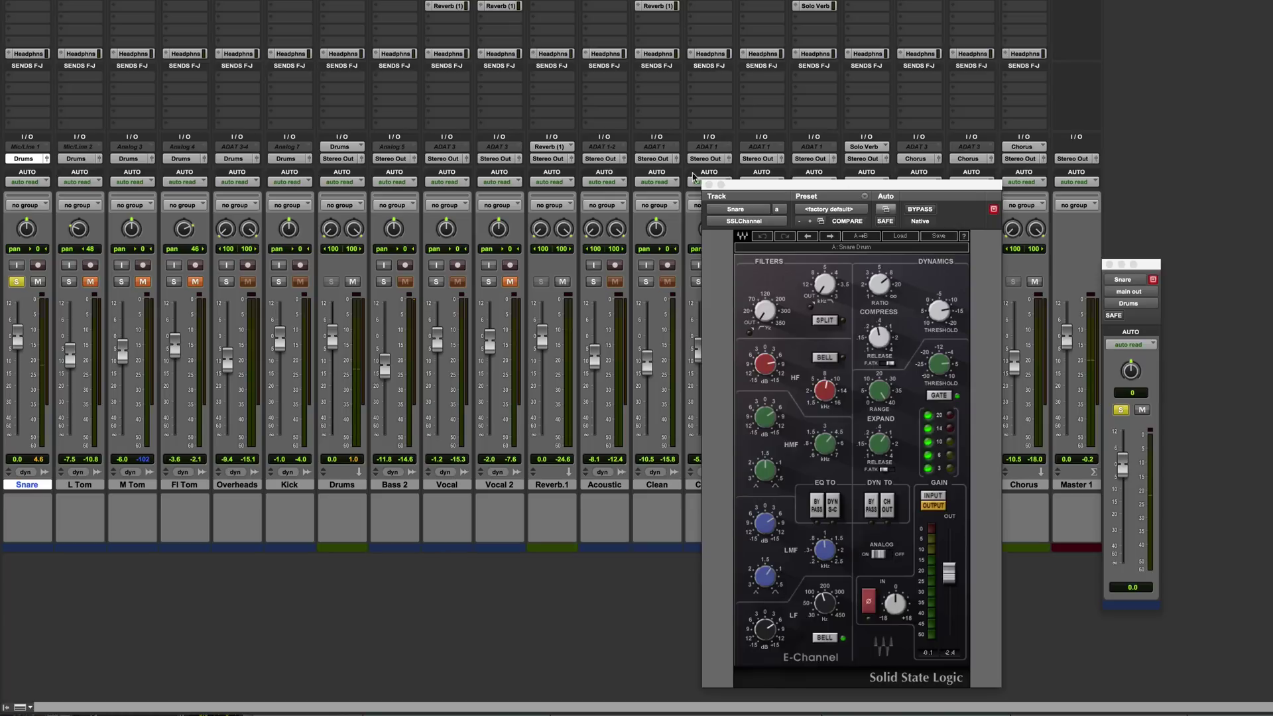
pyautogui.click(709, 185)
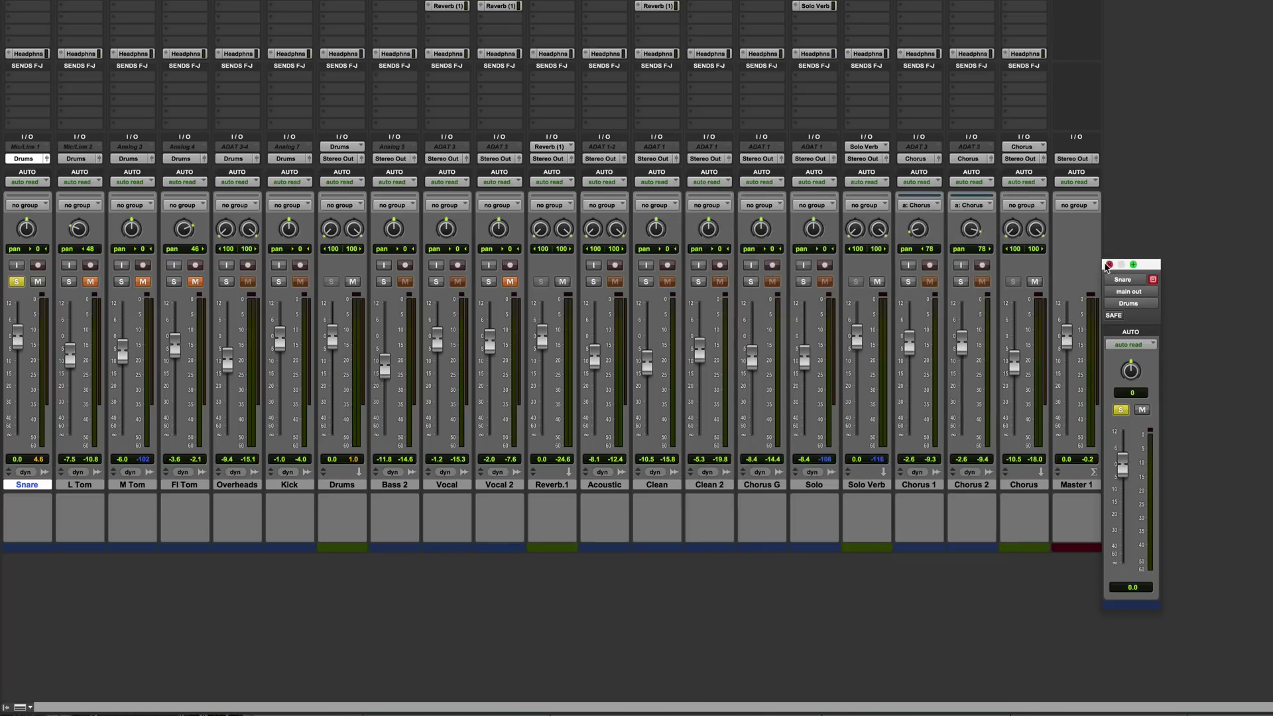
pyautogui.click(1109, 264)
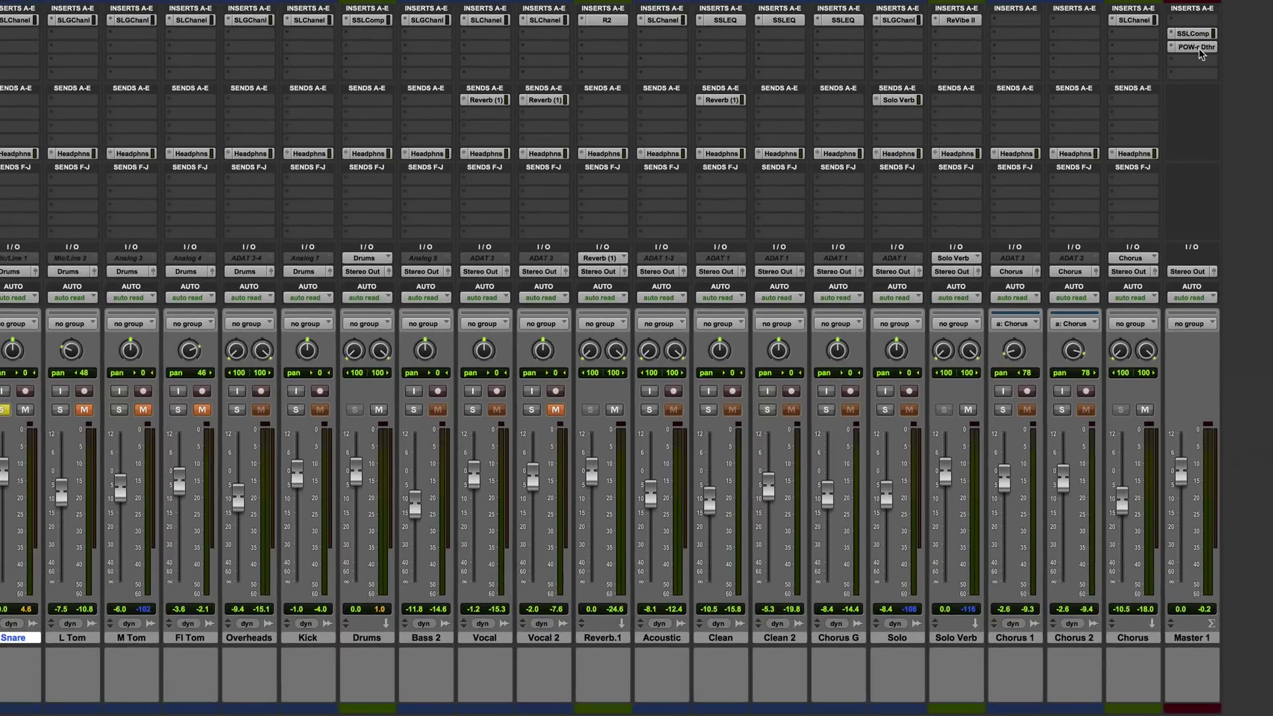
pyautogui.click(1197, 47)
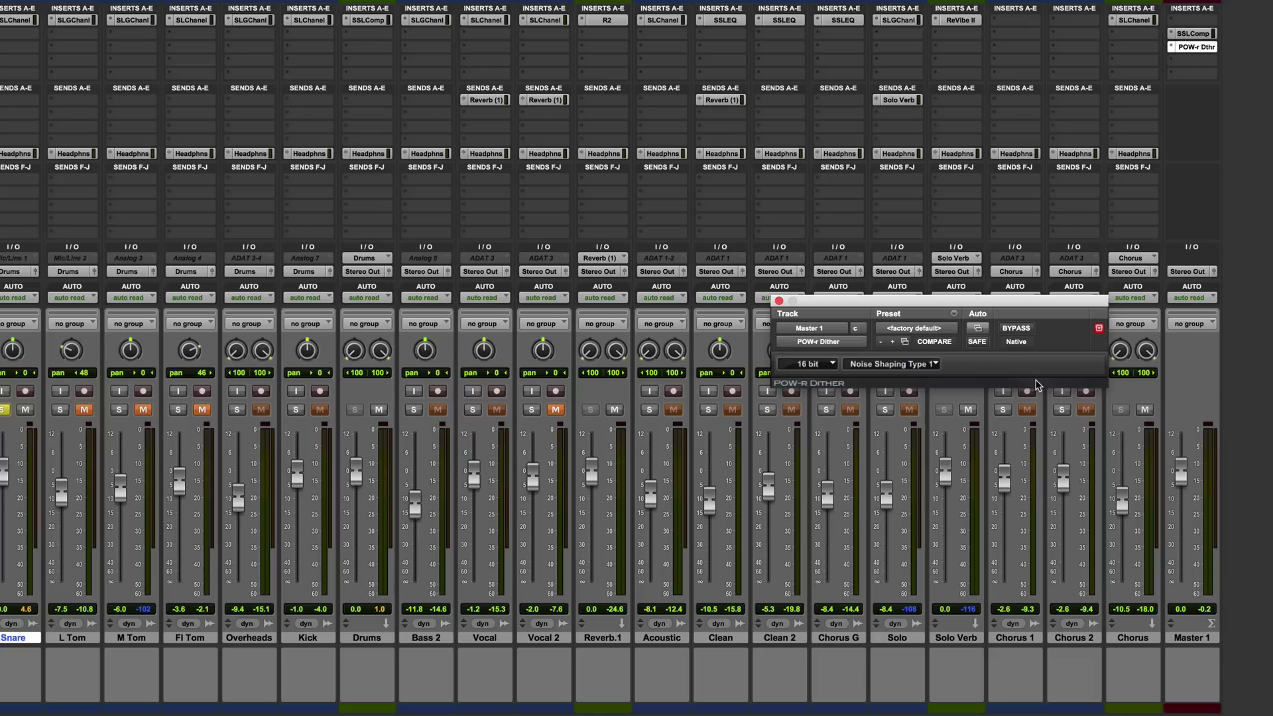
pyautogui.click(778, 302)
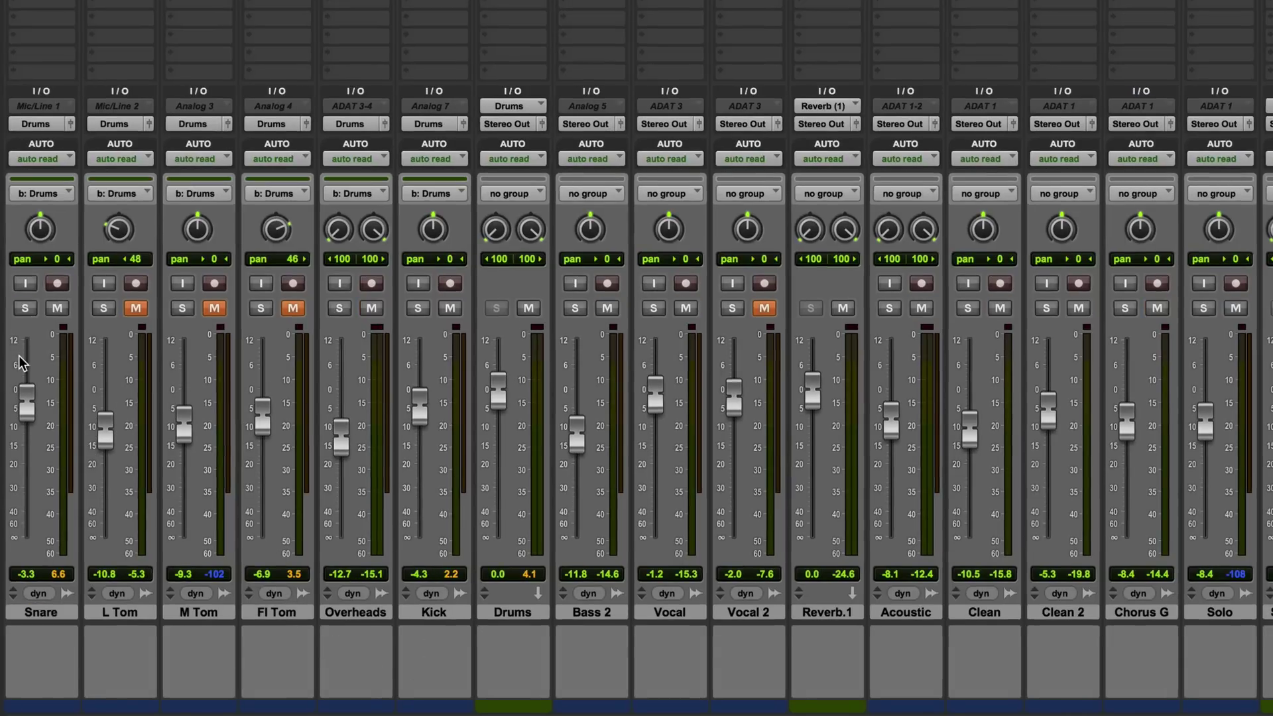
# Step: Solo the Drums group, play, and raise its faders together so Snare reaches +6.5
pyautogui.click(26, 308)
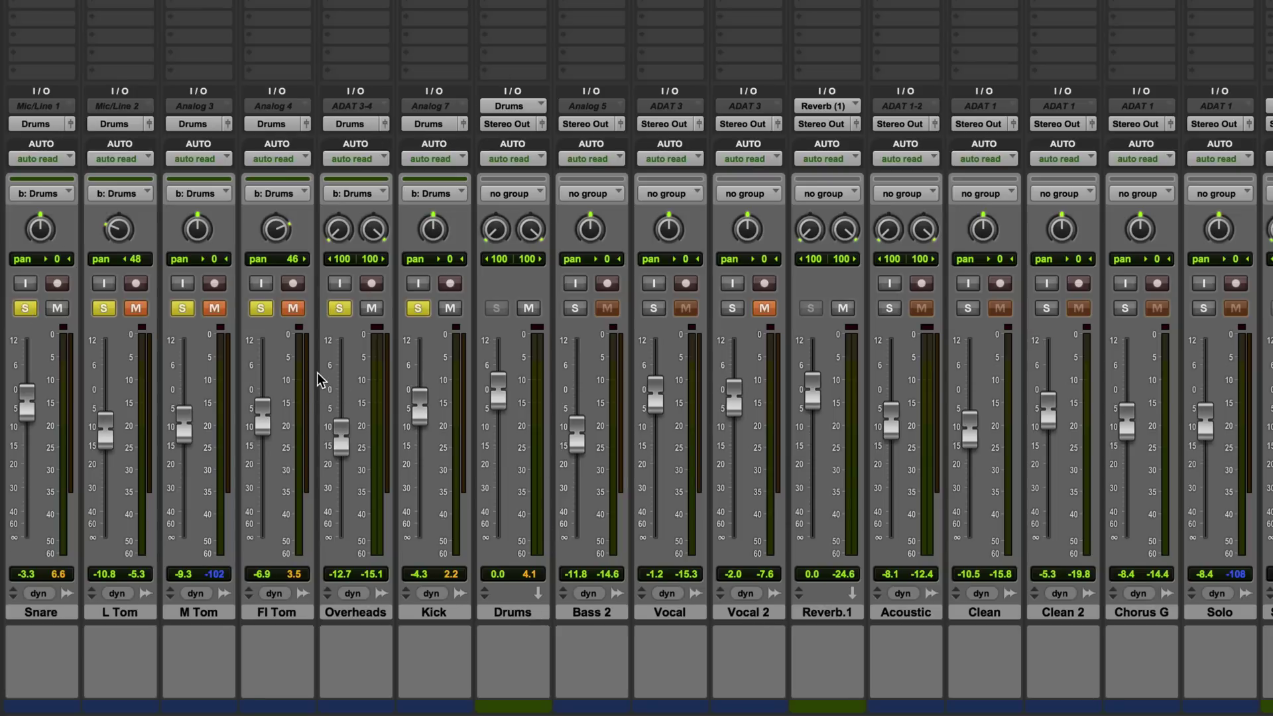
pyautogui.press('space')
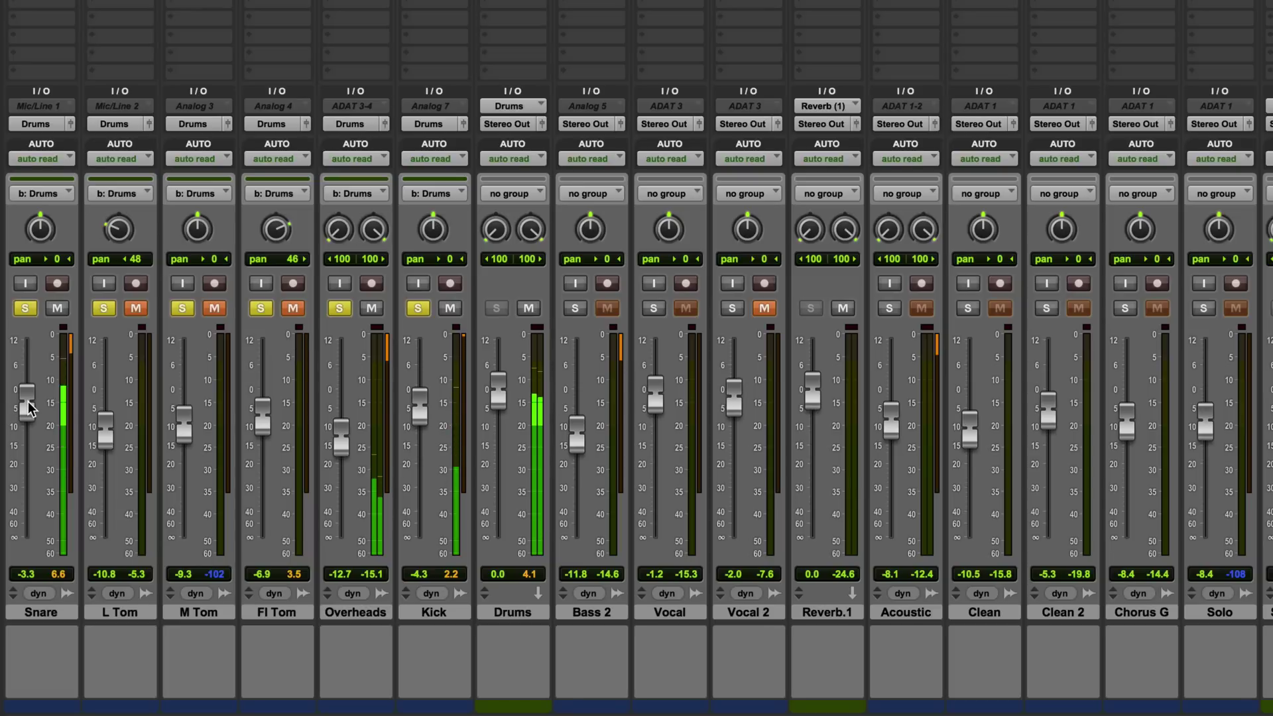
pyautogui.moveTo(28, 406); pyautogui.dragTo(26, 359)
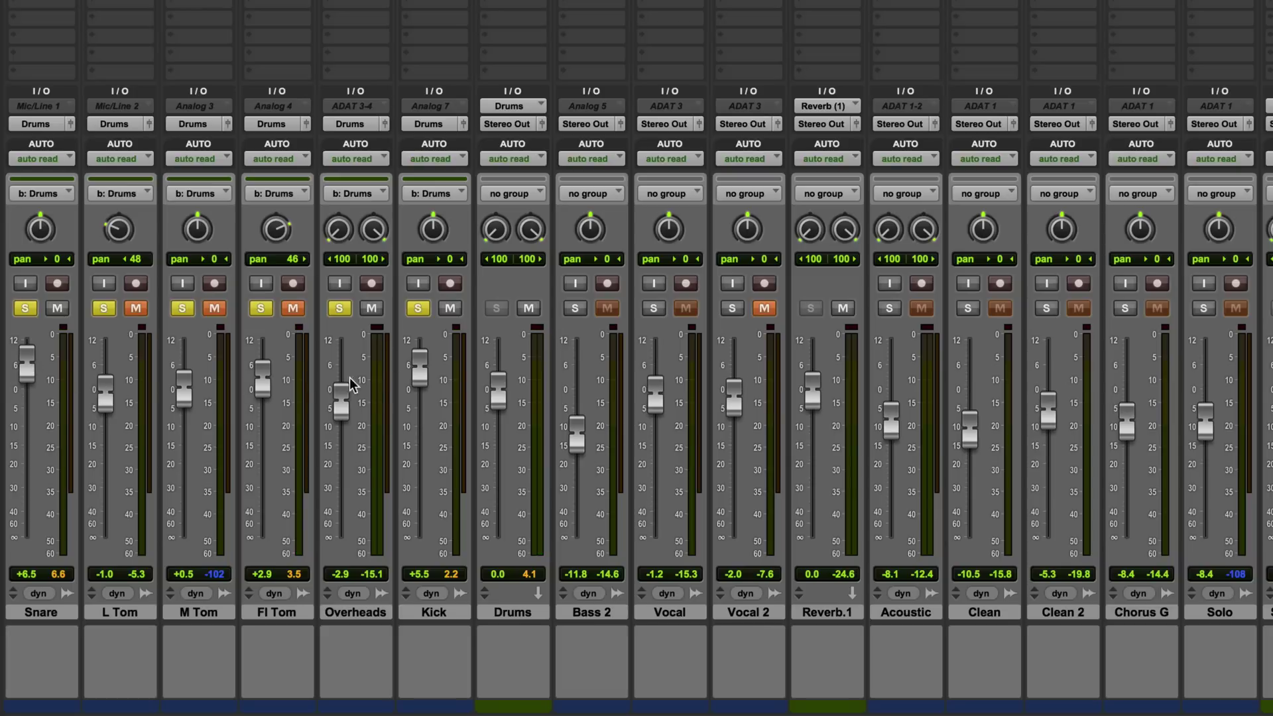
# Step: With Drums selected, create one new stereo master fader (Master 2)
pyautogui.click(517, 615)
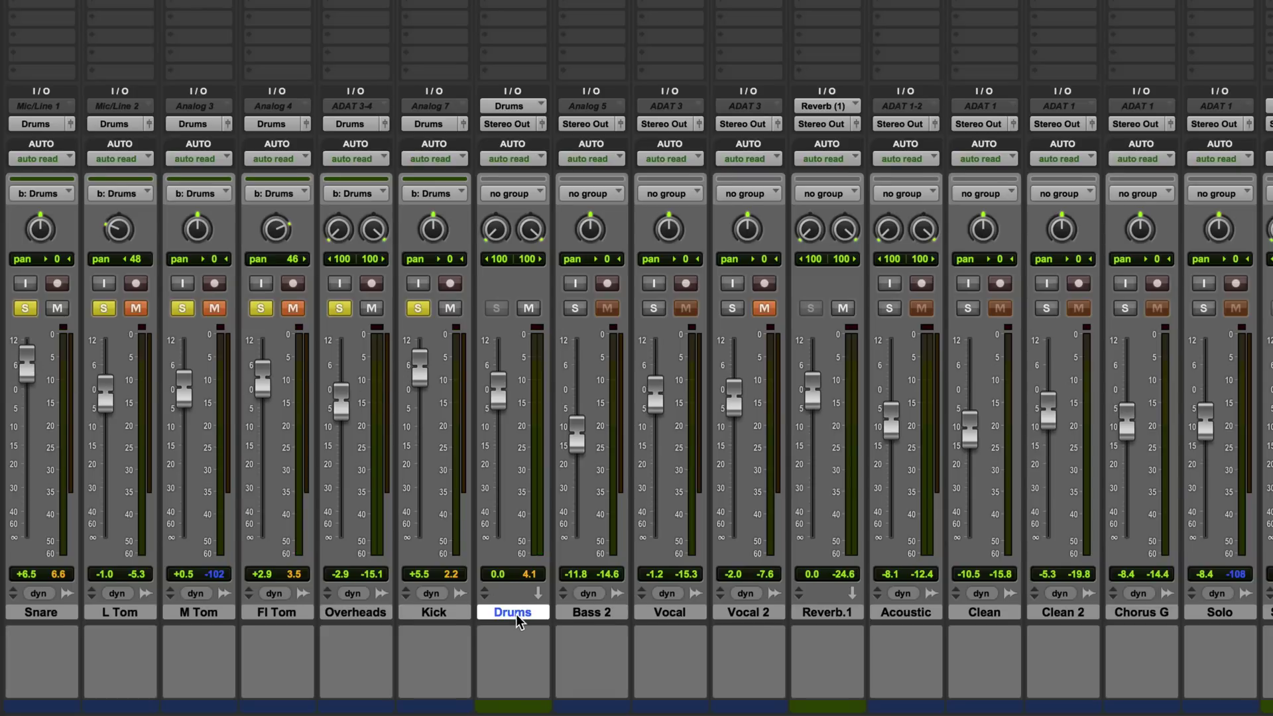
pyautogui.press('super+shift+n')
pyautogui.press('super+Right')
pyautogui.press('super+Down')
pyautogui.press('super+Down')
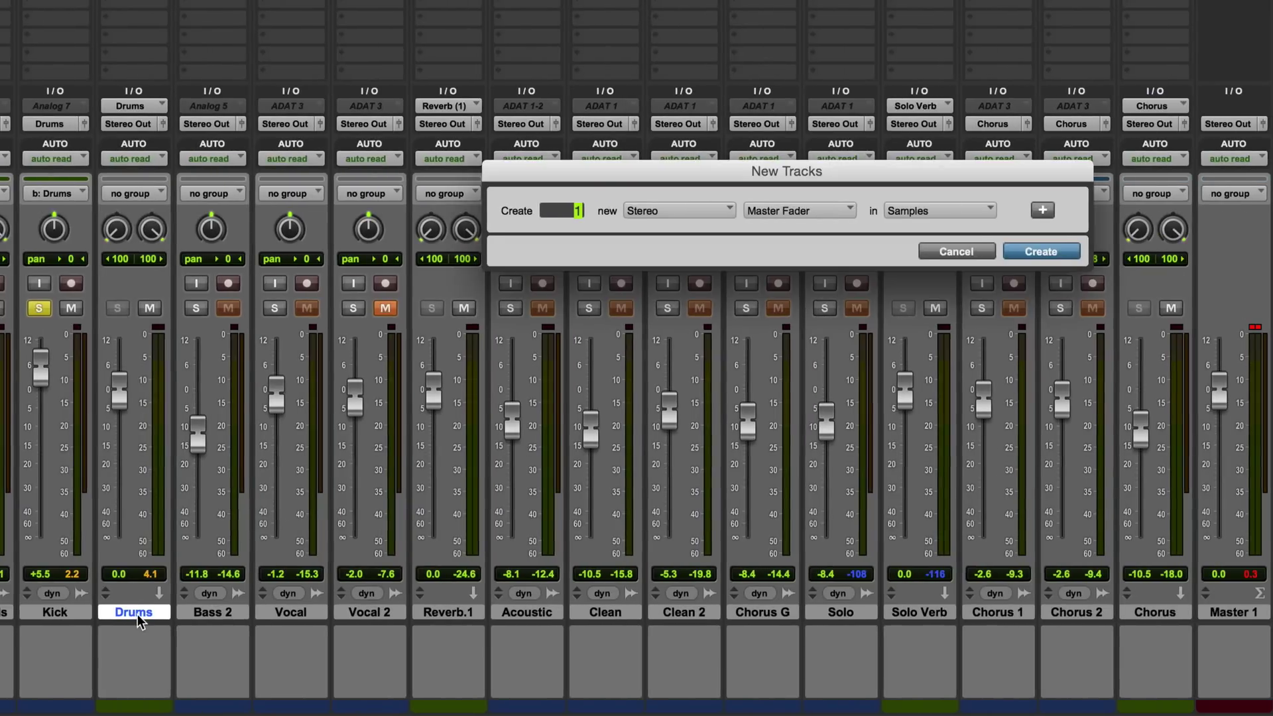
pyautogui.press('Return')
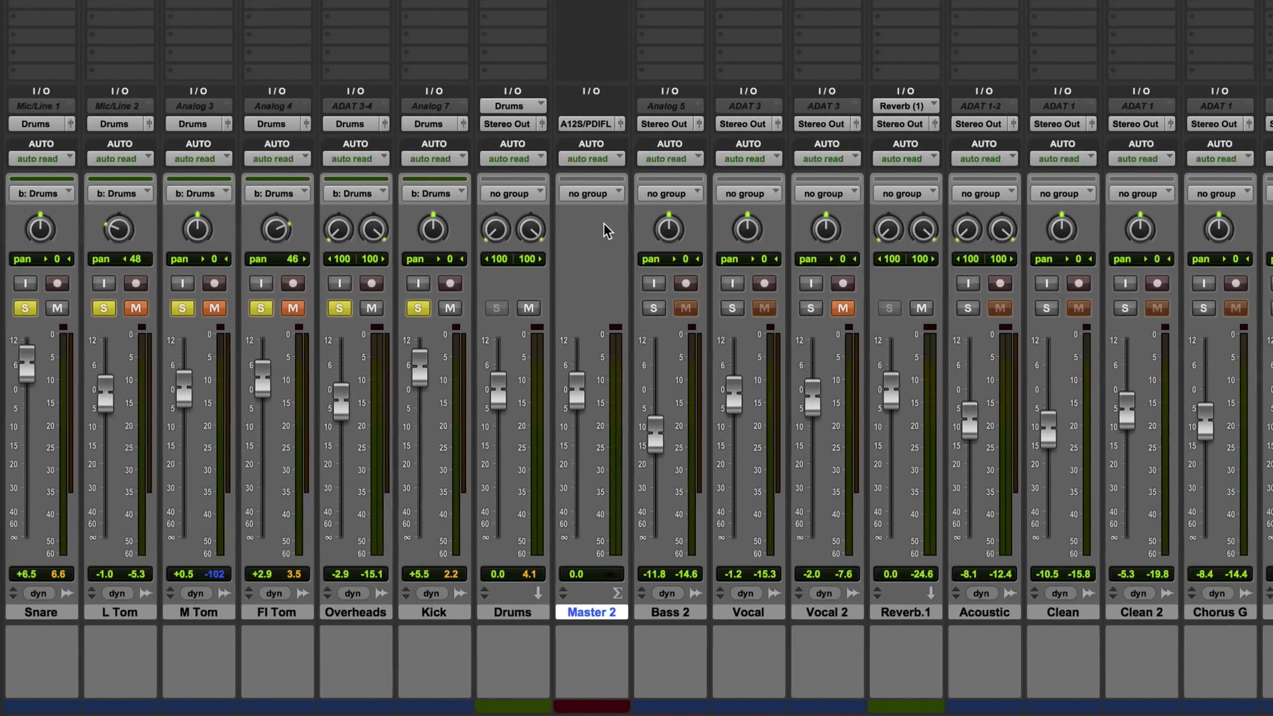
# Step: Assign Master 2 to the Drums (Stereo) bus and play briefly to check its meters
pyautogui.click(615, 126)
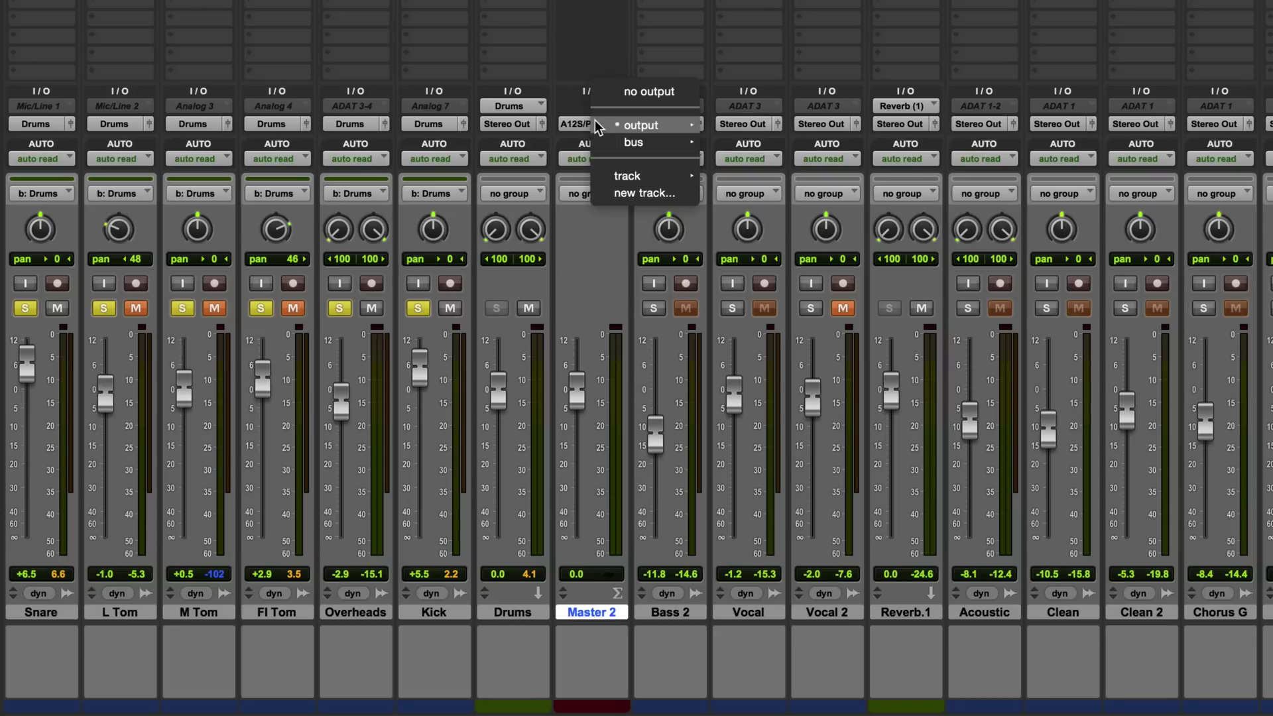
pyautogui.moveTo(653, 128)
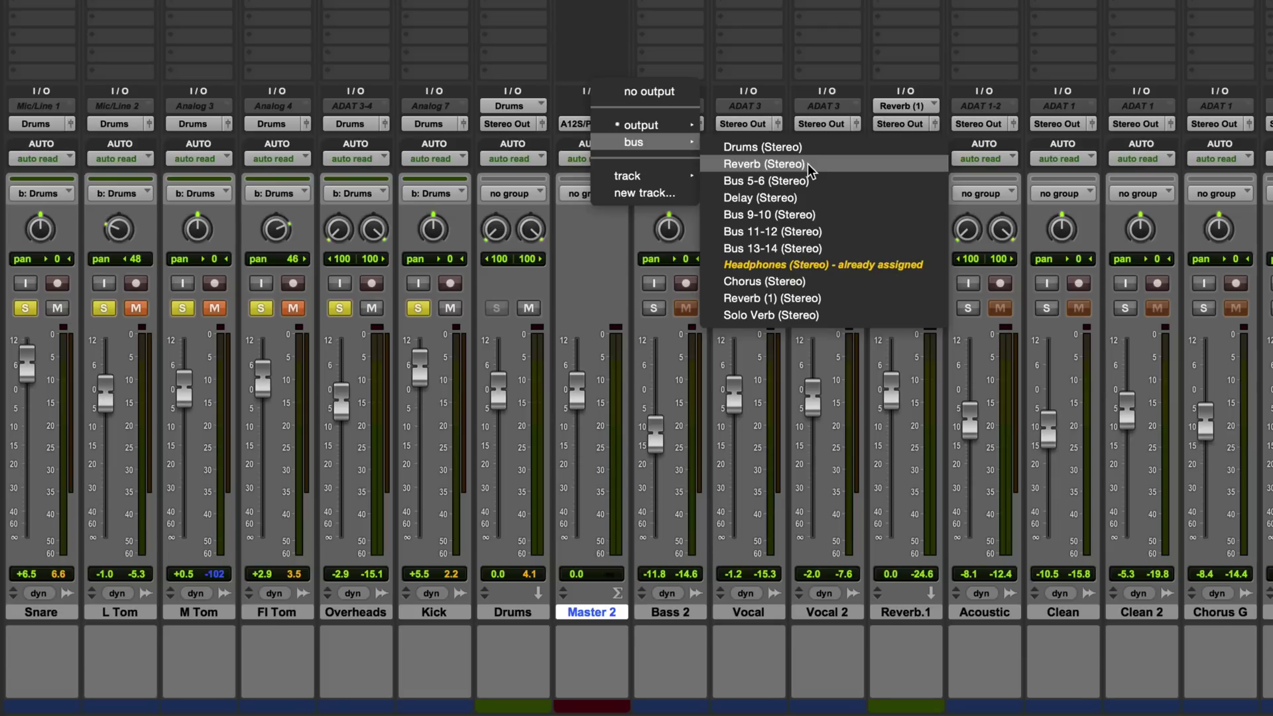
pyautogui.click(795, 146)
pyautogui.press('space')
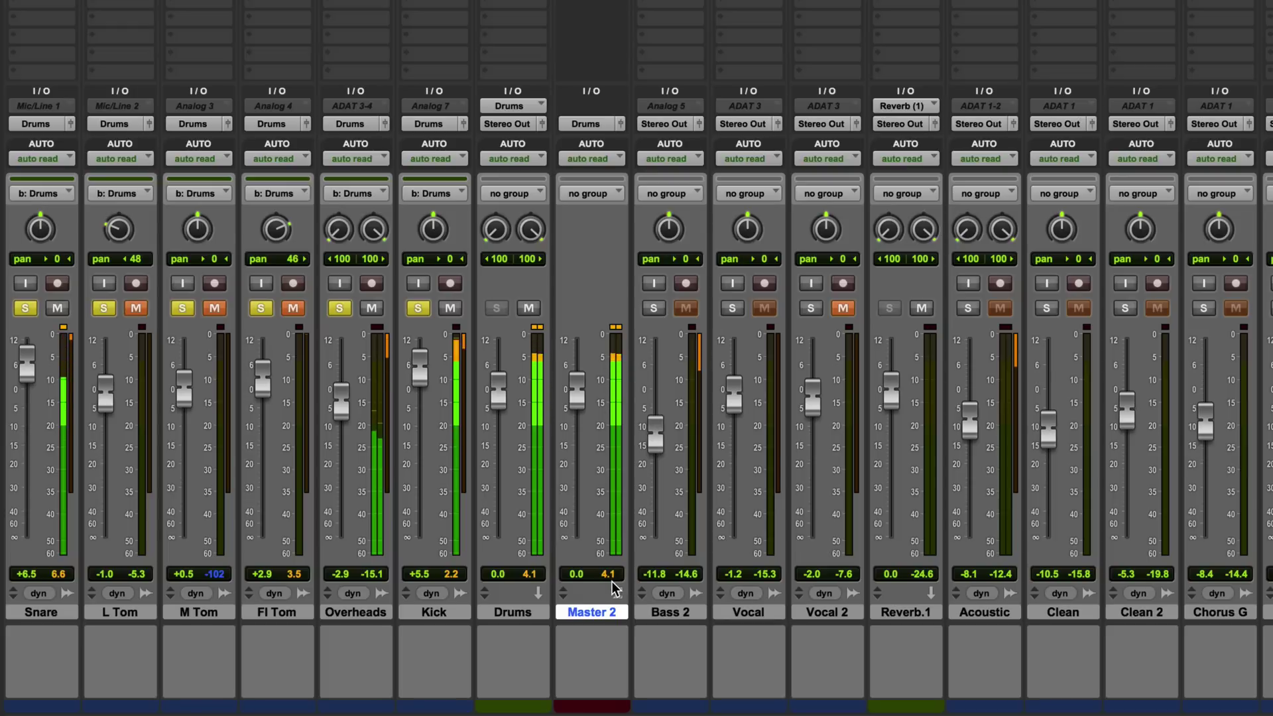
pyautogui.press('space')
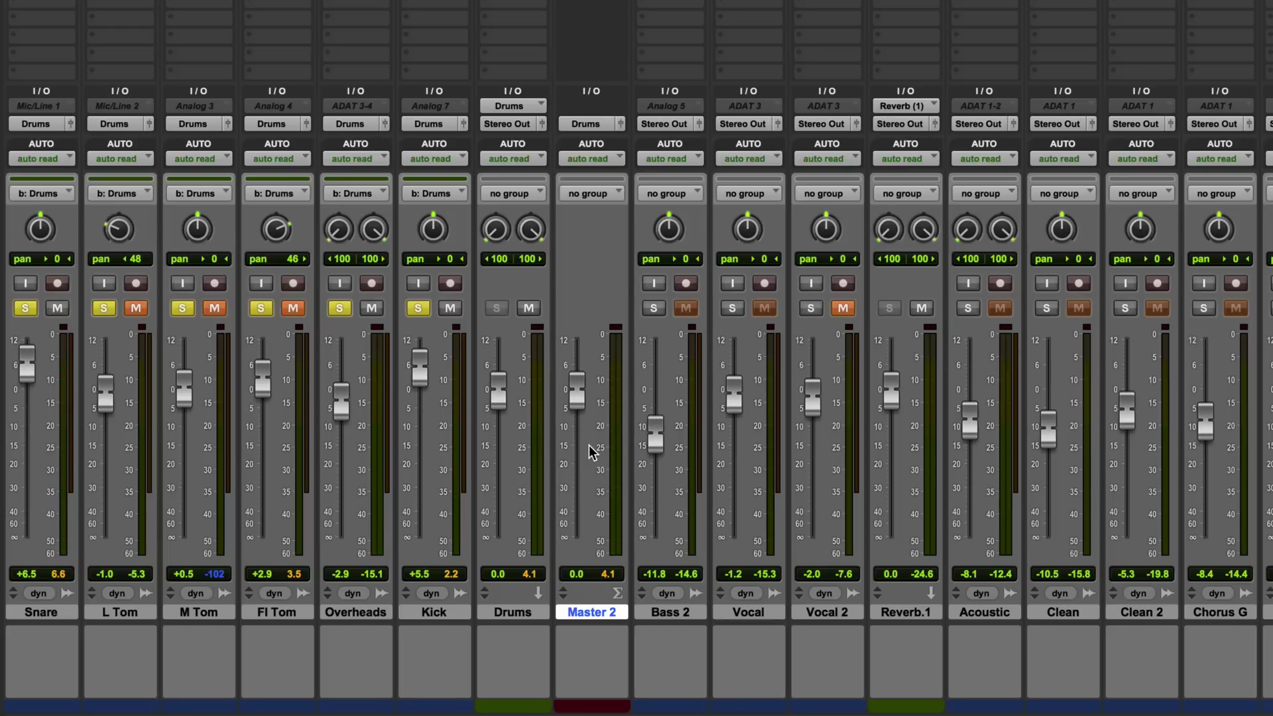
# Step: Lower the Master 2 fader slightly, then pull it fully down to -∞
pyautogui.moveTo(577, 391); pyautogui.dragTo(576, 407)
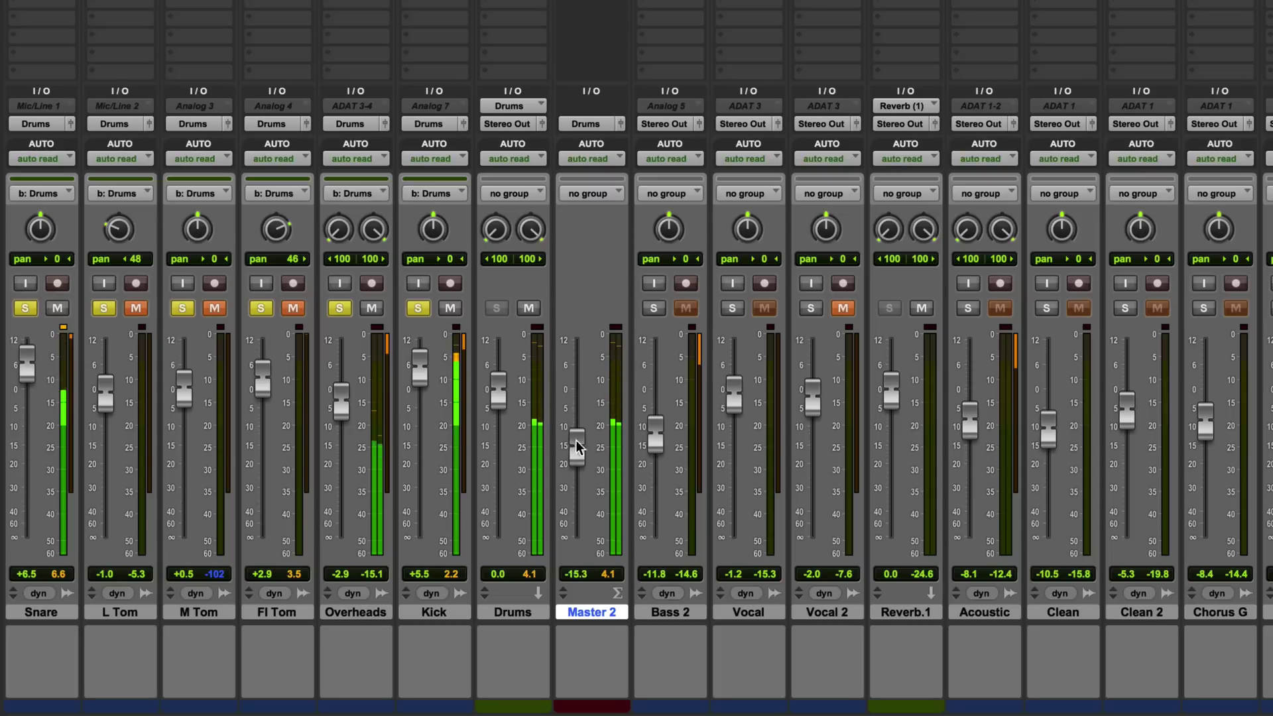
pyautogui.moveTo(577, 446); pyautogui.dragTo(577, 410)
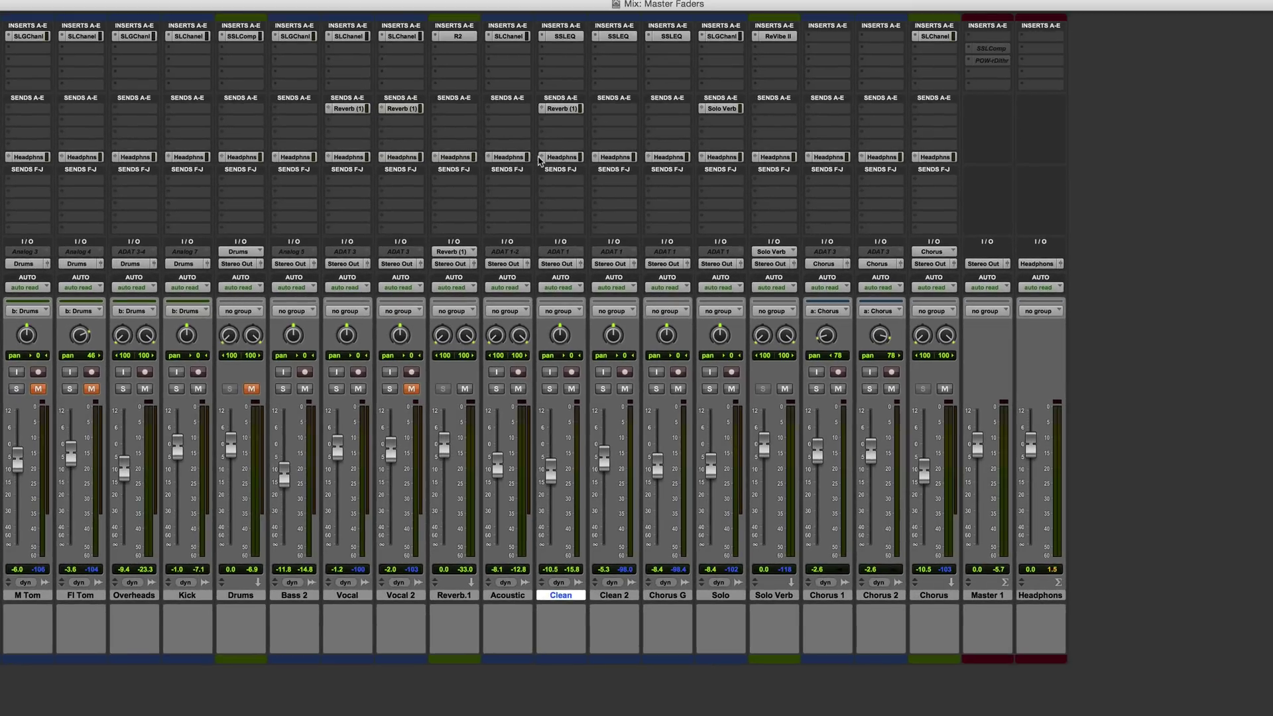
# Step: Expand the Headphones sends and open Clean's Headphones send window, widened to show its Output meter
pyautogui.keyDown('super'); pyautogui.click(541, 158); pyautogui.keyUp('super')
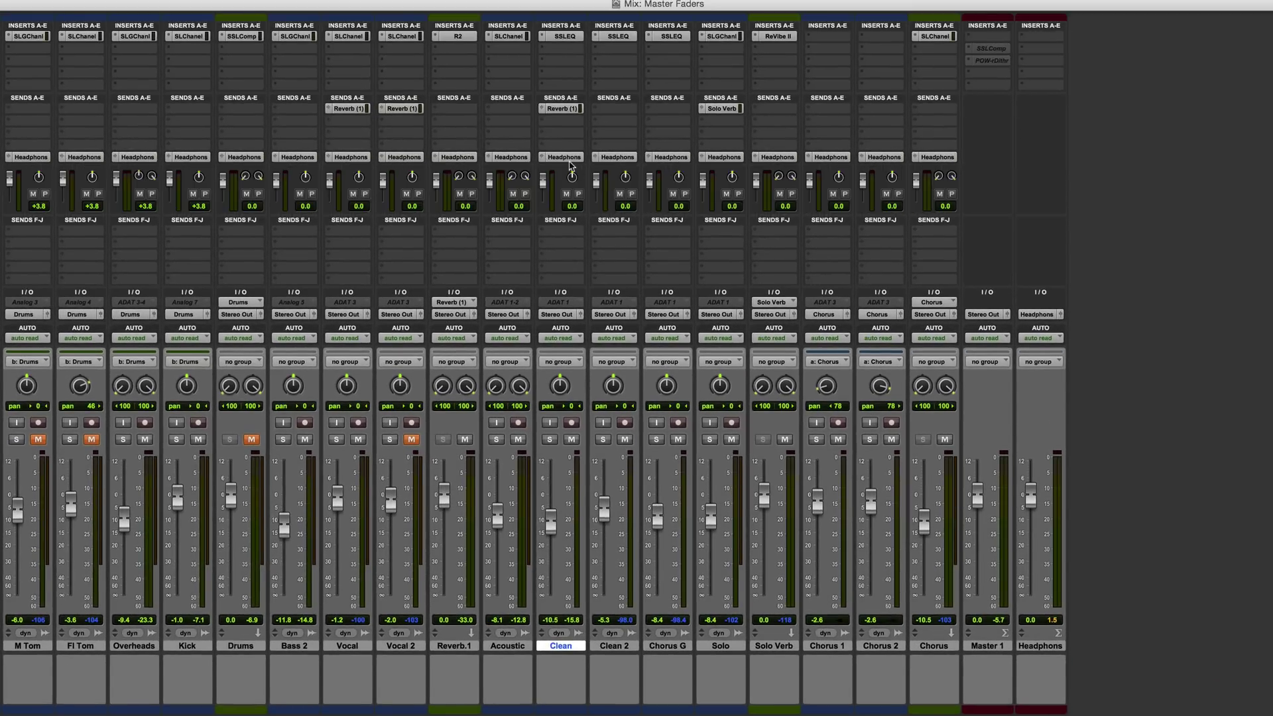
pyautogui.click(562, 157)
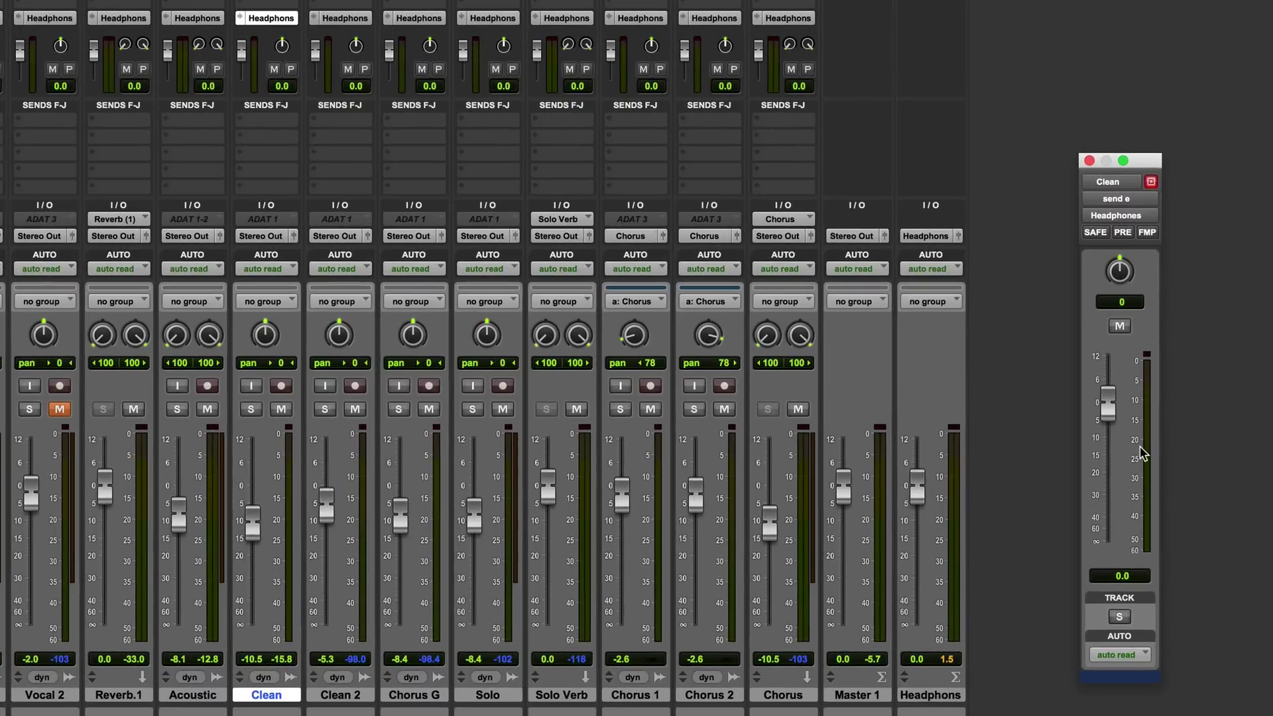
pyautogui.press('space')
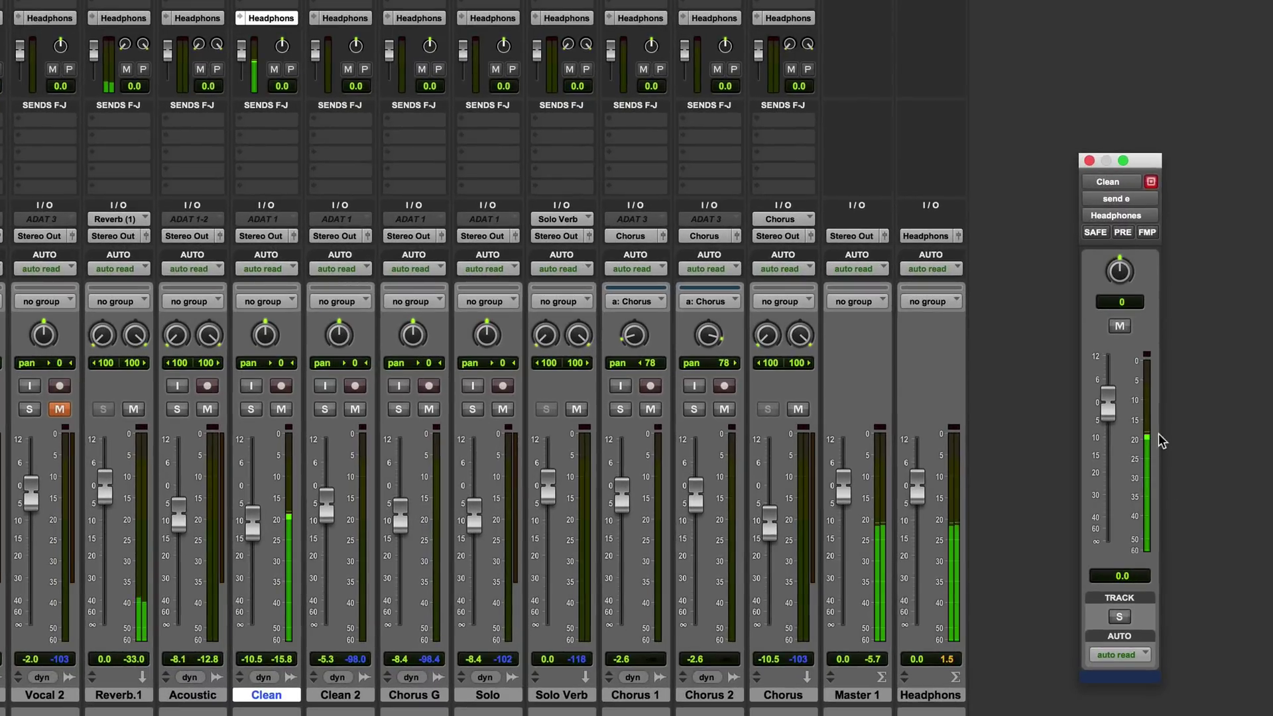
pyautogui.click(1124, 161)
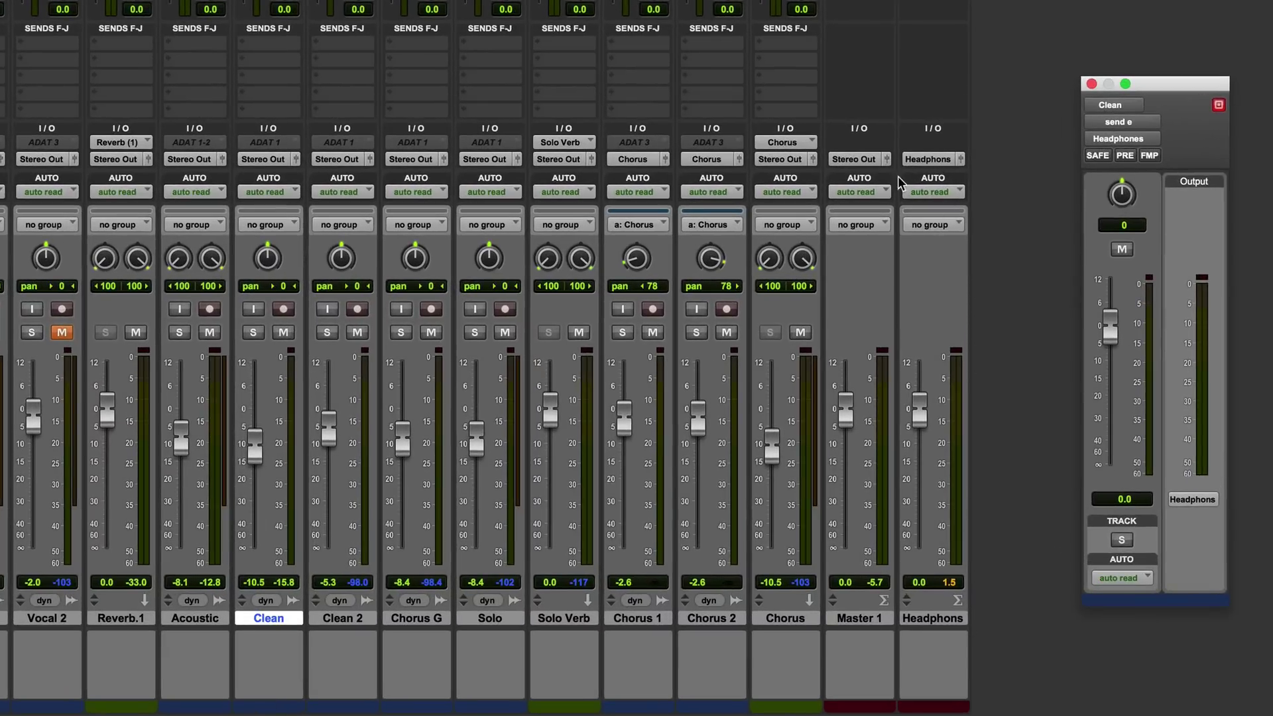
# Step: During playback lower the Headphones master to -5.4, then pull Master 1 down to -90.0
pyautogui.press('space')
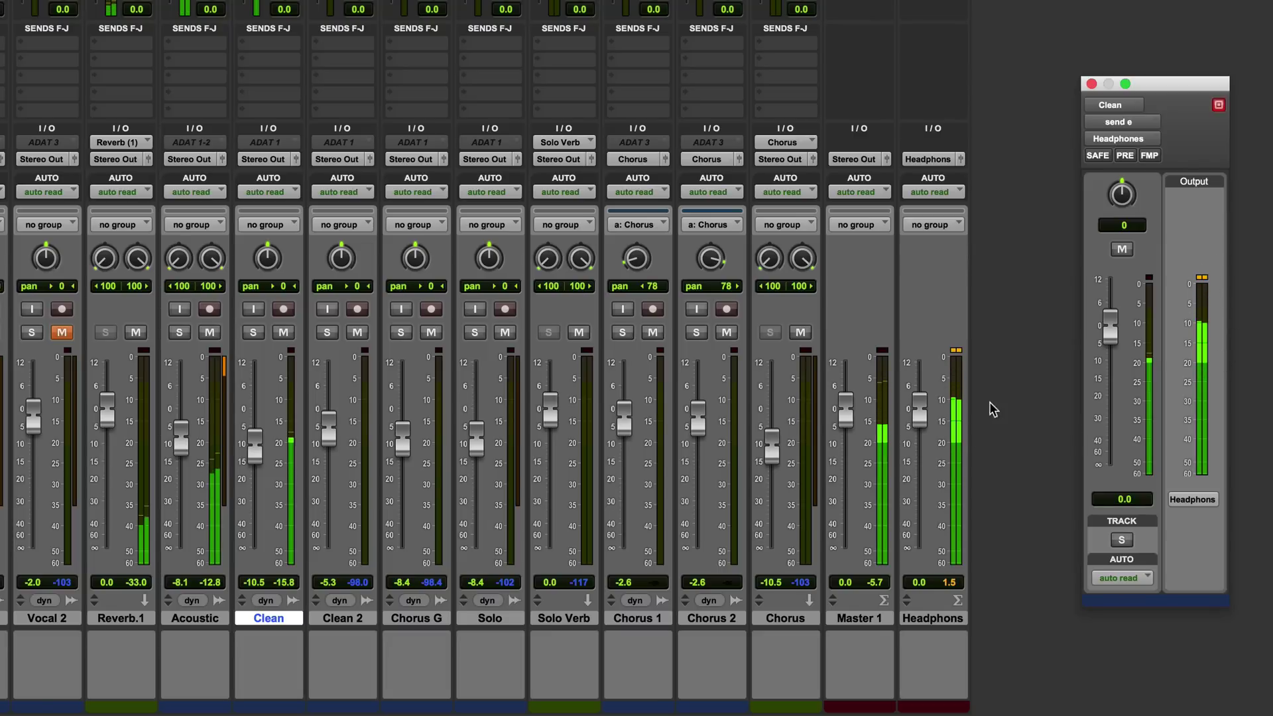
pyautogui.moveTo(920, 412); pyautogui.dragTo(921, 429)
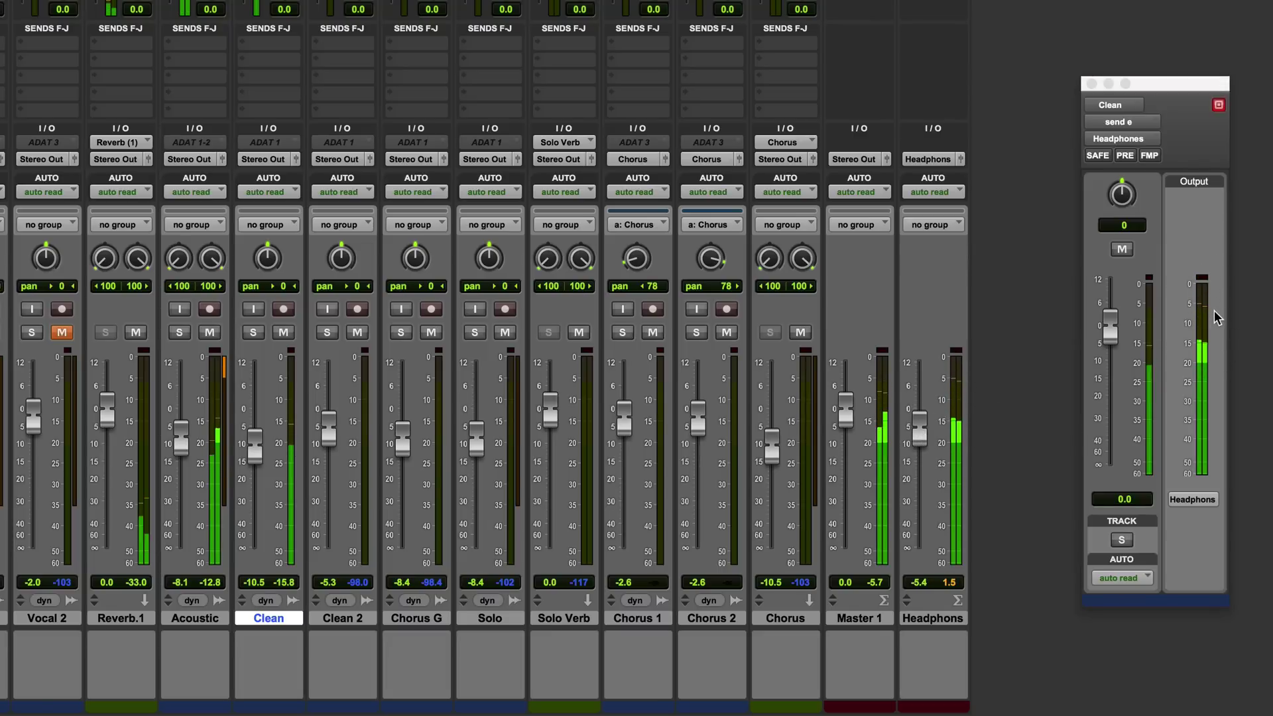
pyautogui.press('space')
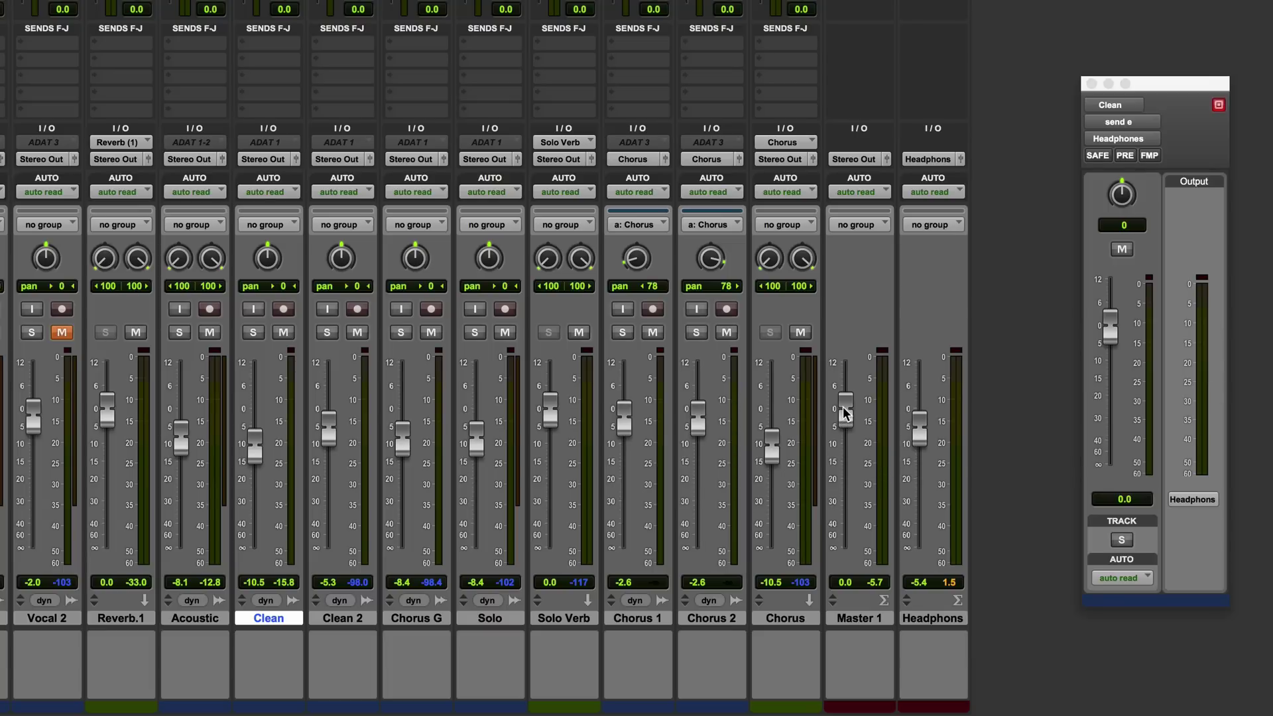
pyautogui.moveTo(843, 407); pyautogui.dragTo(848, 545)
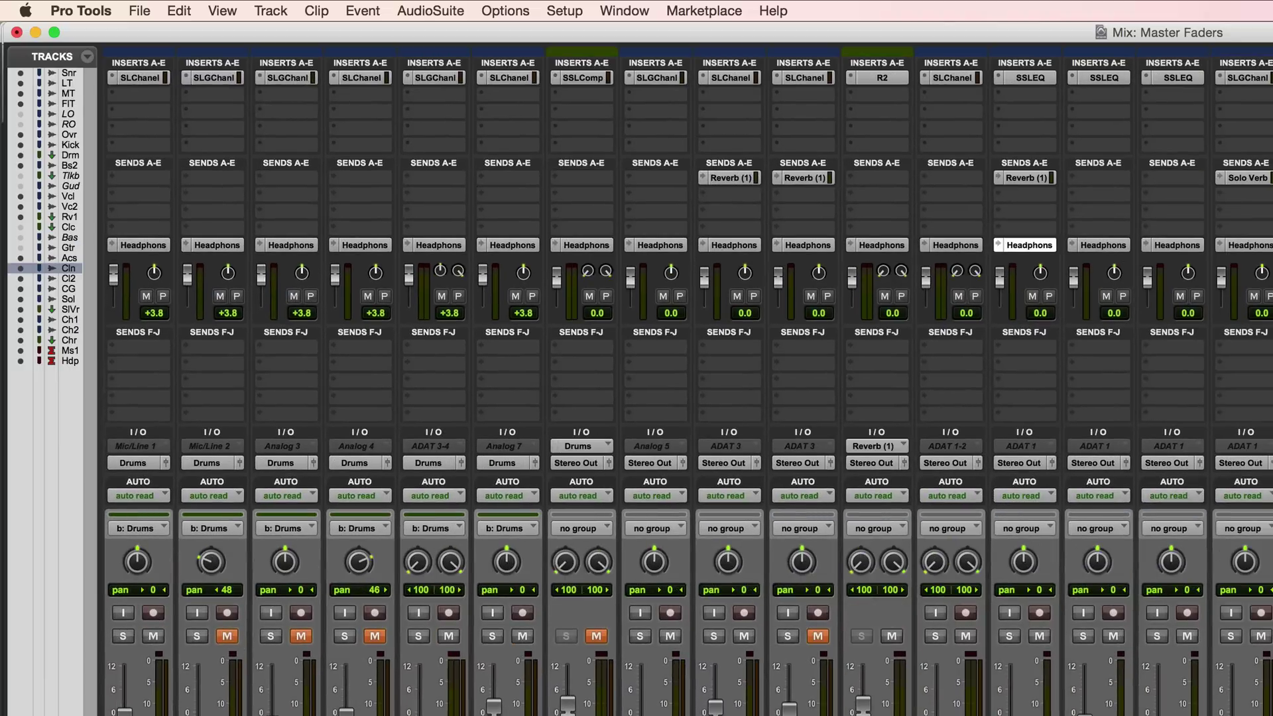
pyautogui.press('super+KP_2')
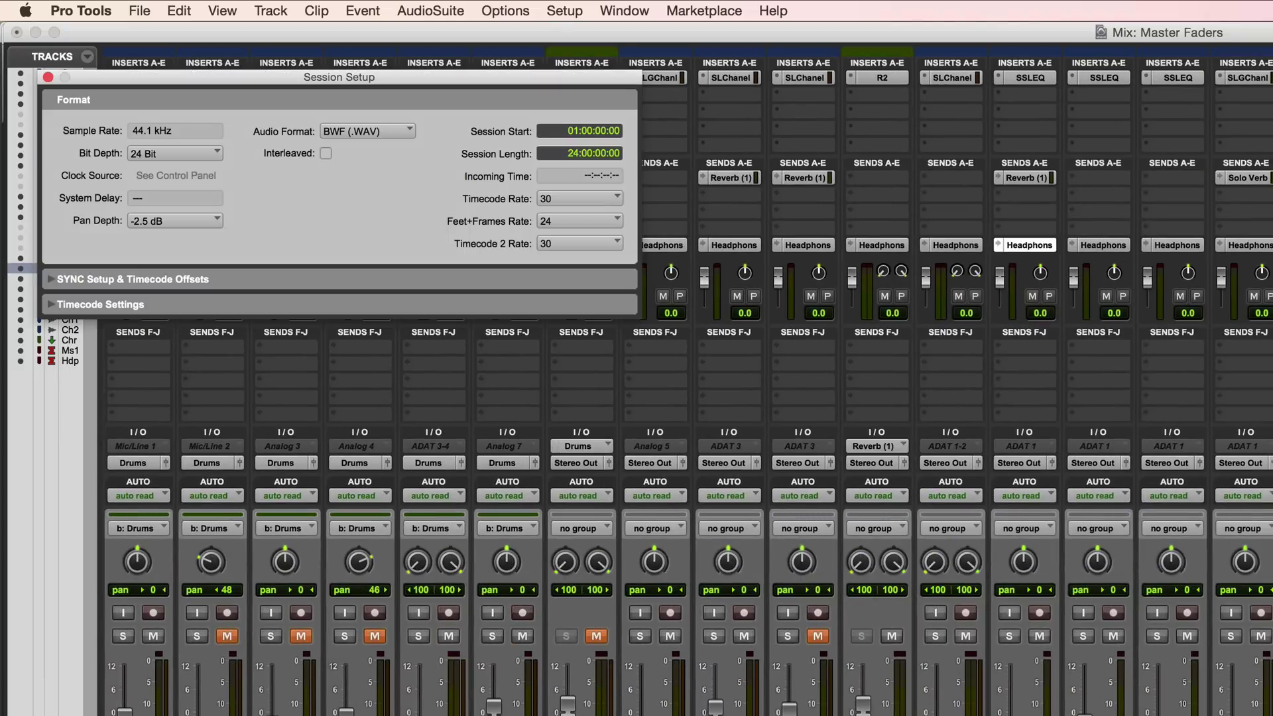
pyautogui.press('super+KP_2')
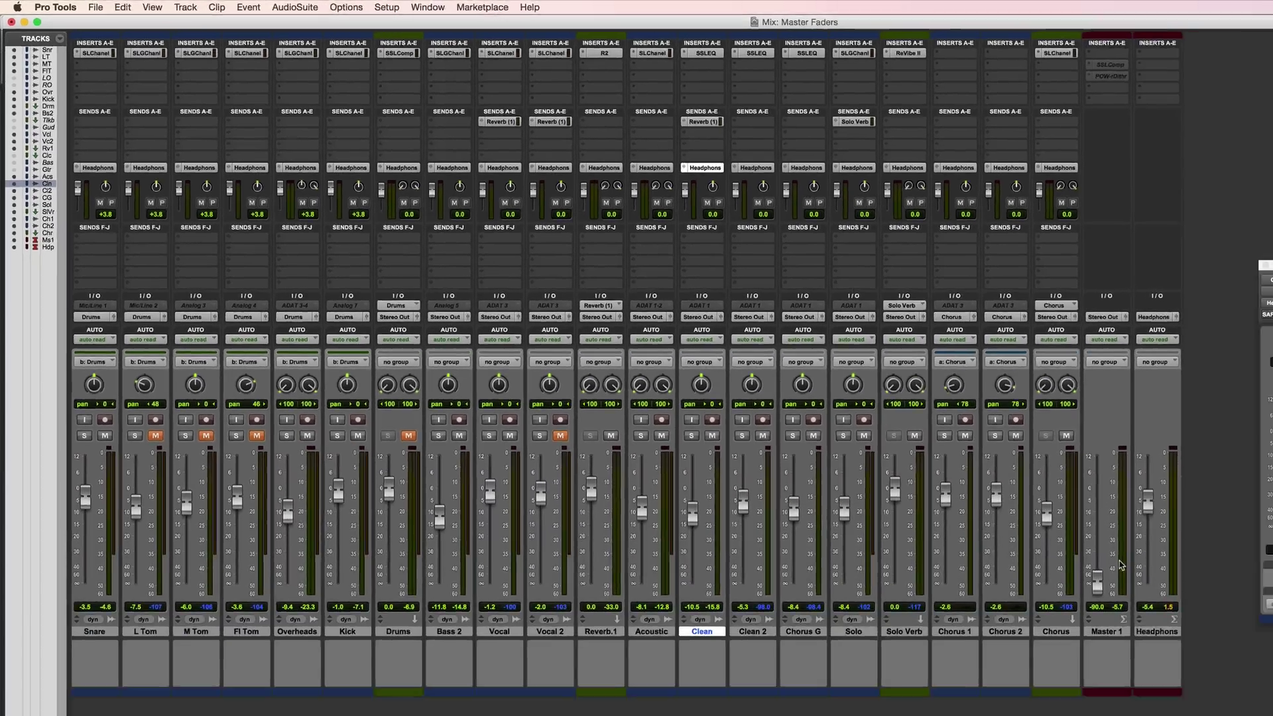